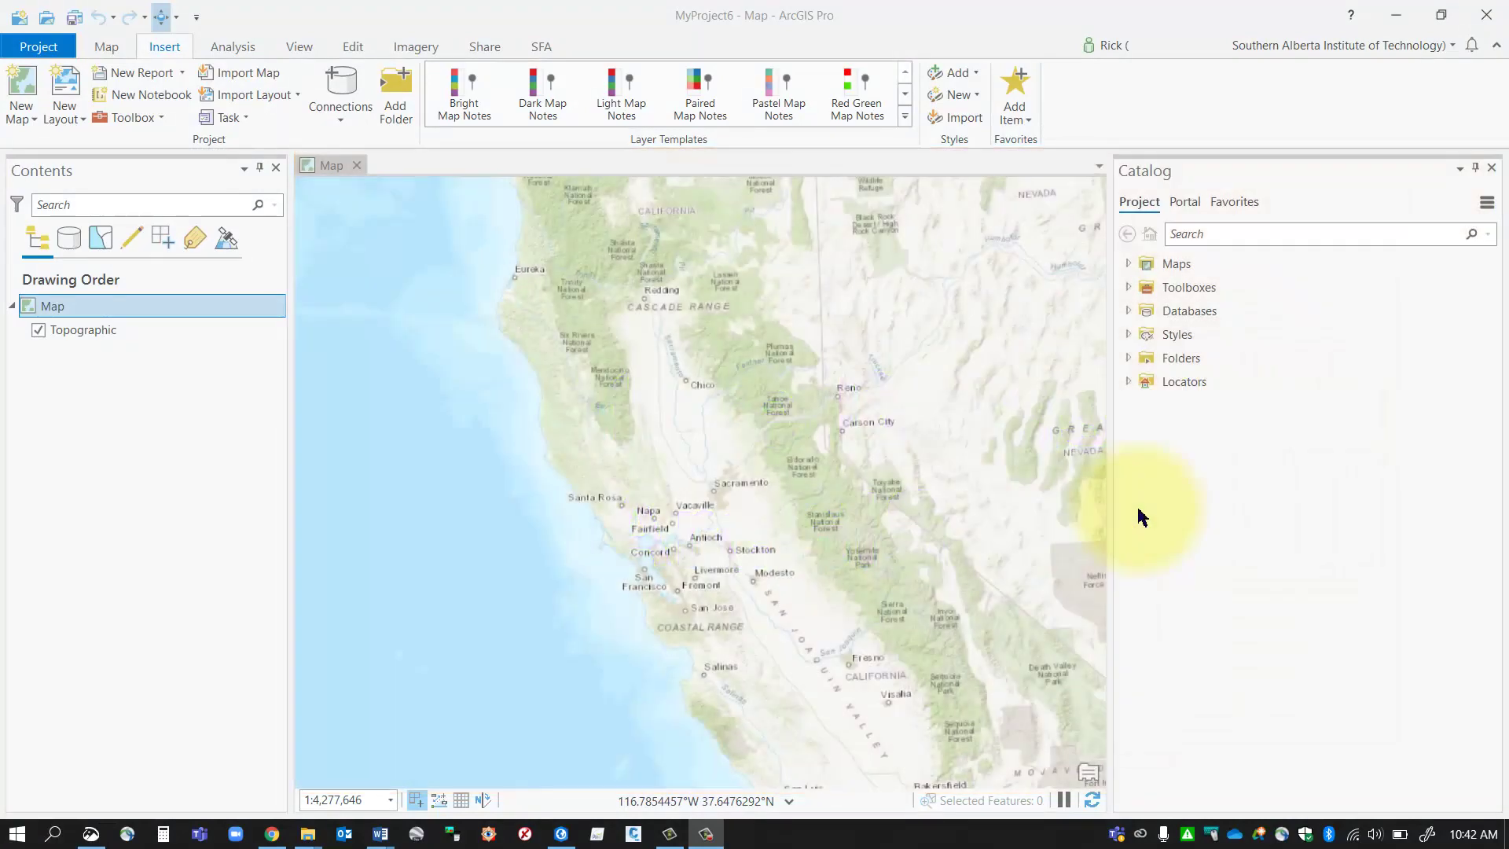
Step: Expand Databases and MyProject6.gdb in Catalog to list its line and point feature classes
left_click(1128, 310)
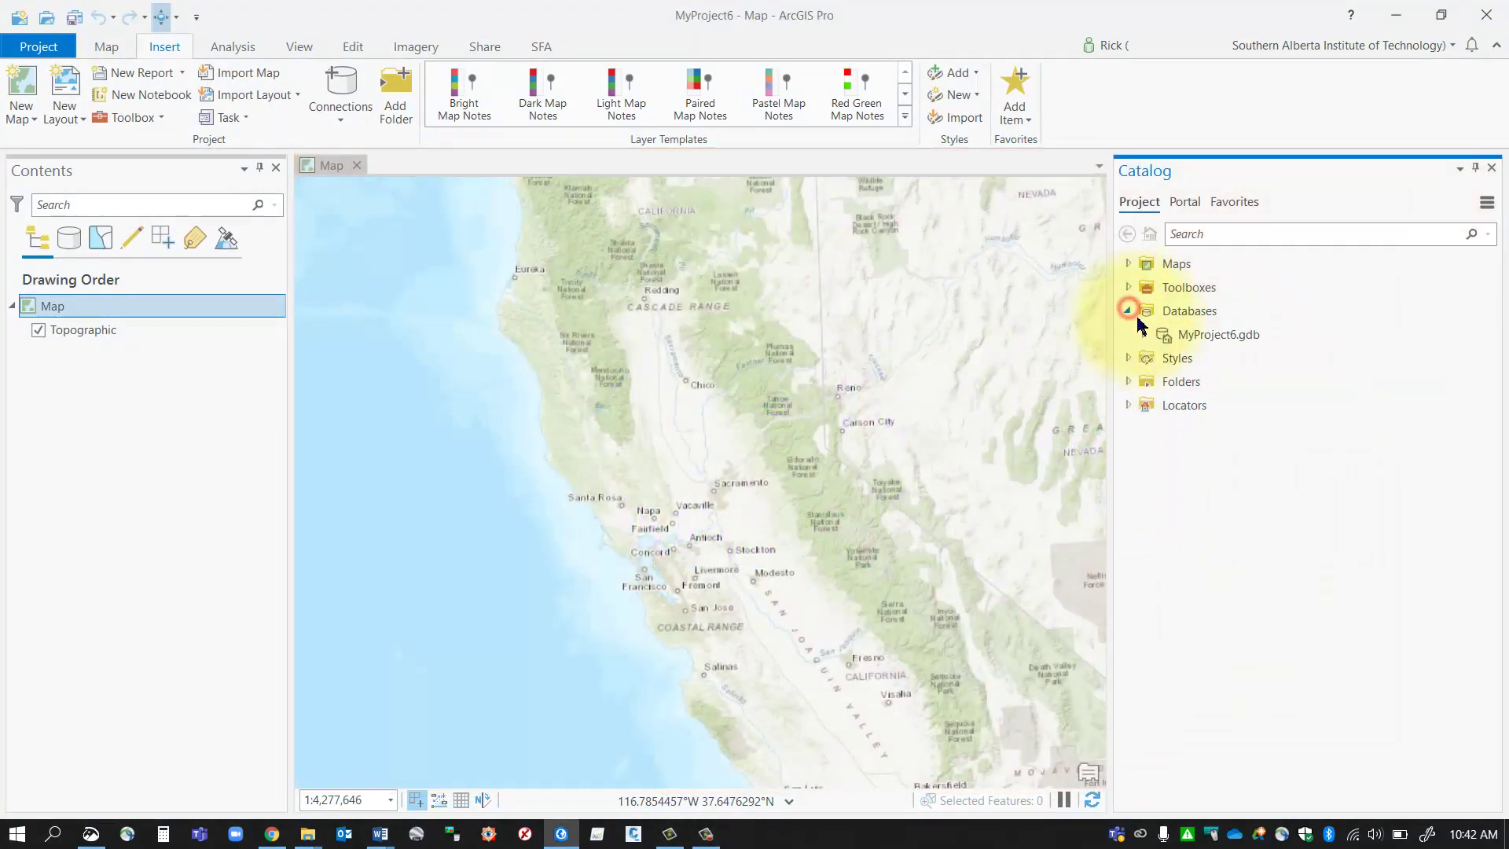
left_click(1143, 334)
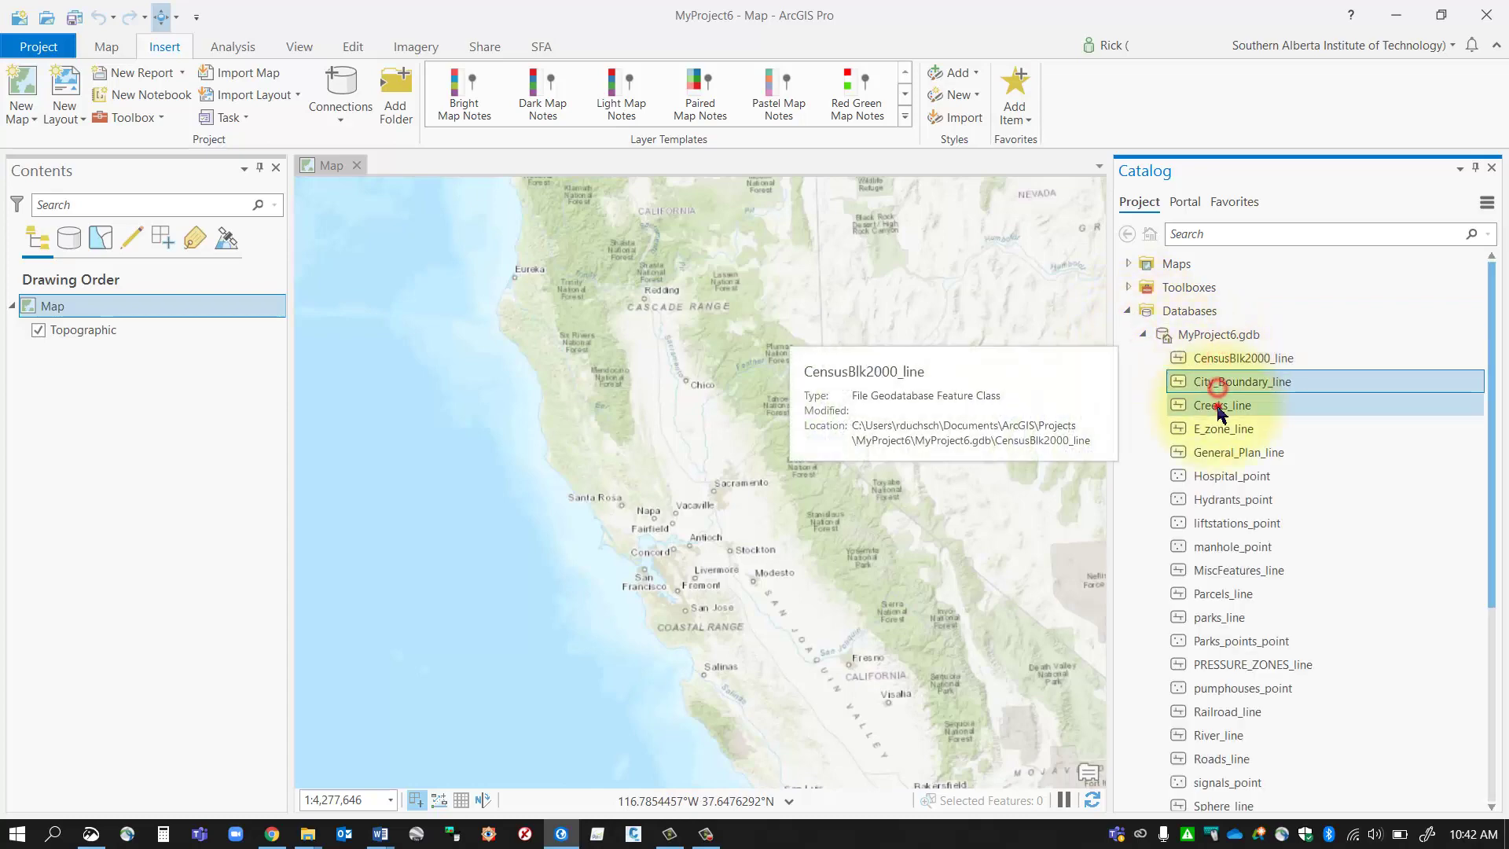
scroll(1221, 525, "down", 4)
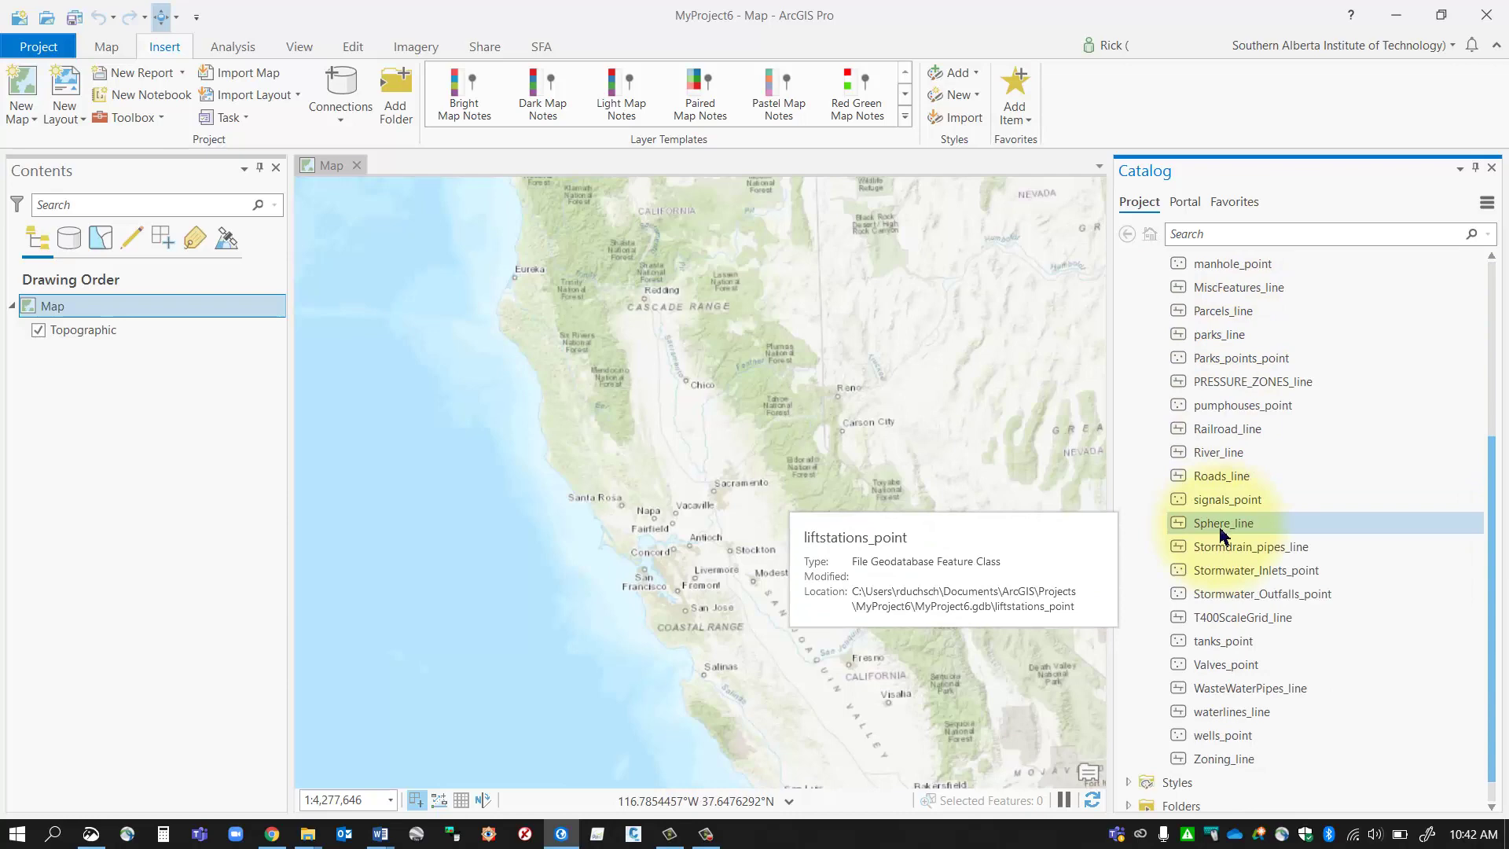
scroll(1232, 691, "up", 4)
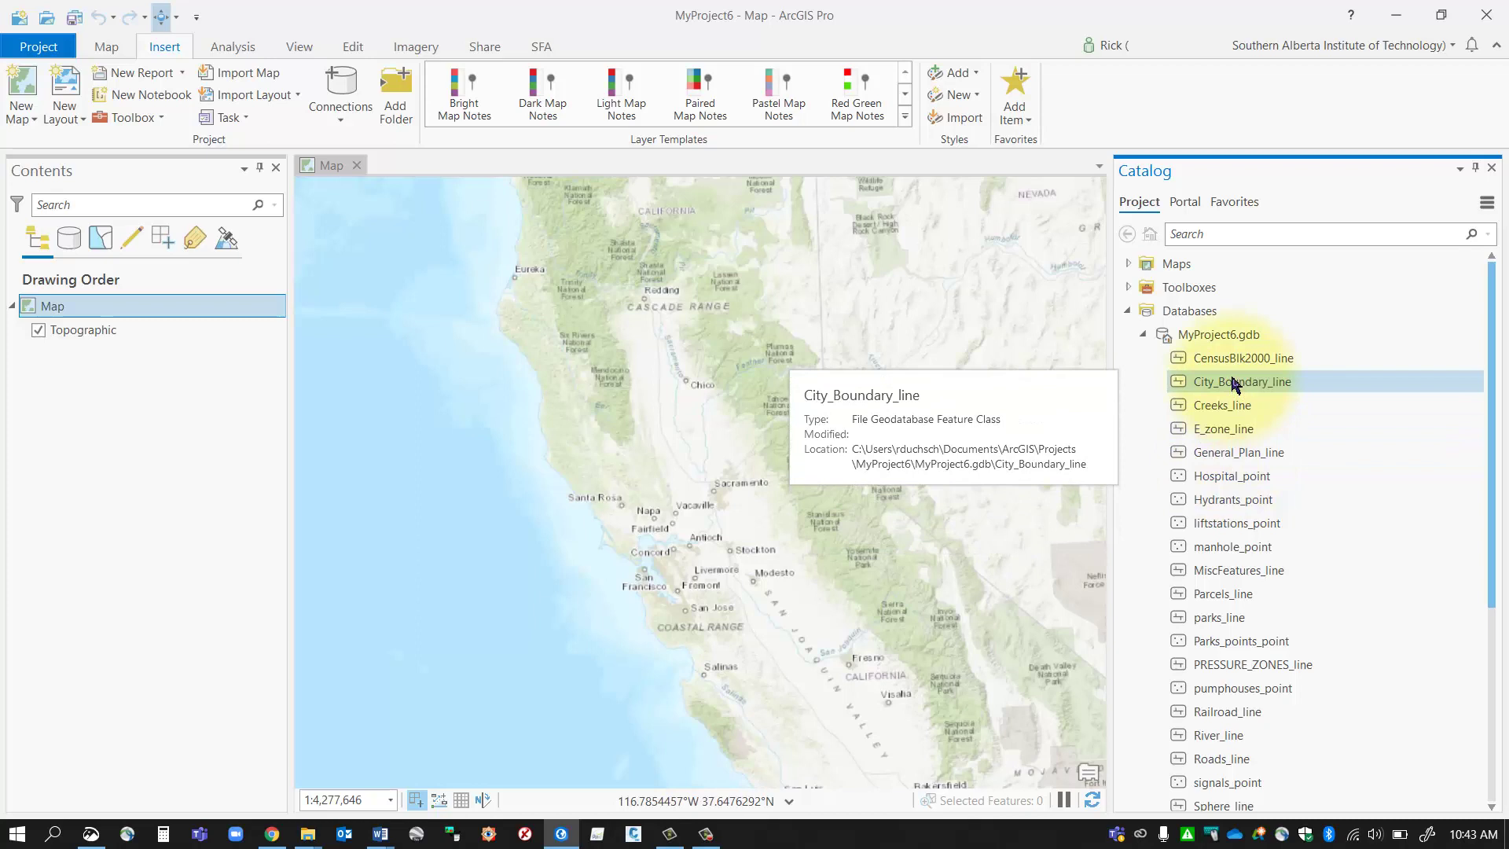
Step: Start a new feature dataset in MyProject6.gdb and return to the Catalog list
right_click(1224, 337)
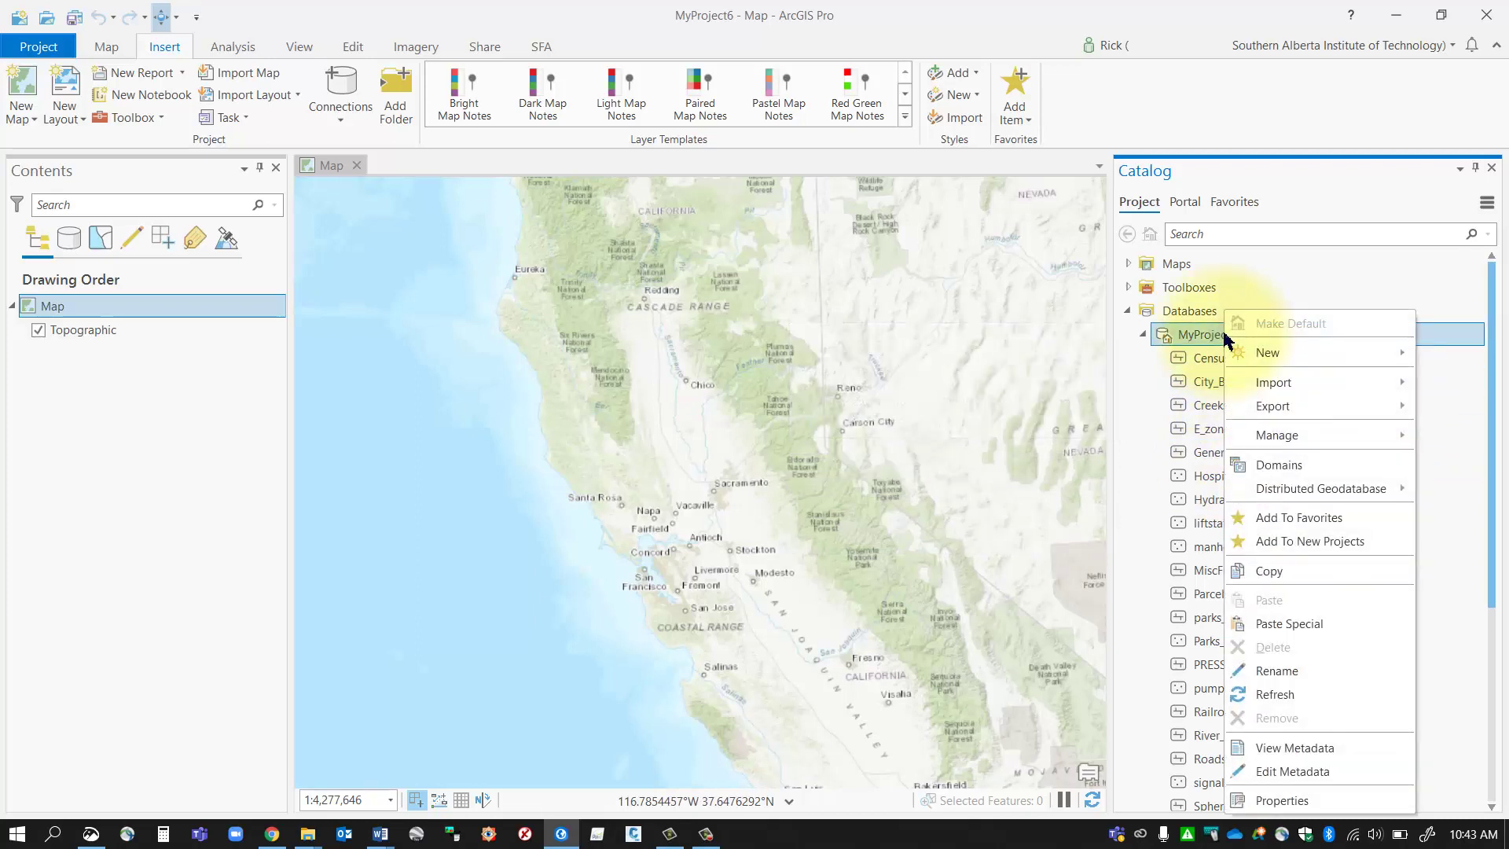
mouse_move(1256, 353)
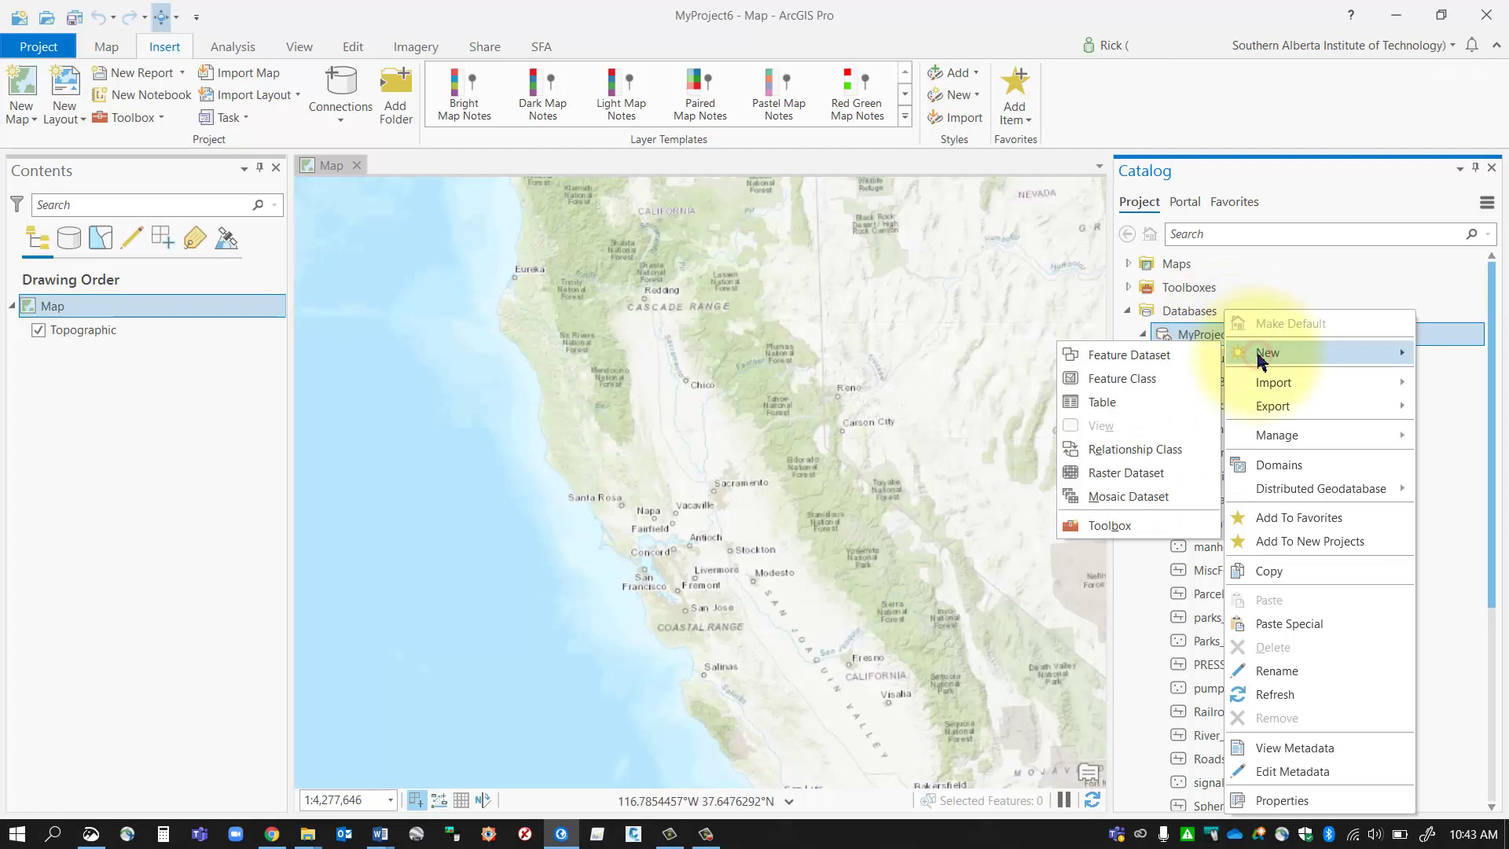
left_click(1132, 358)
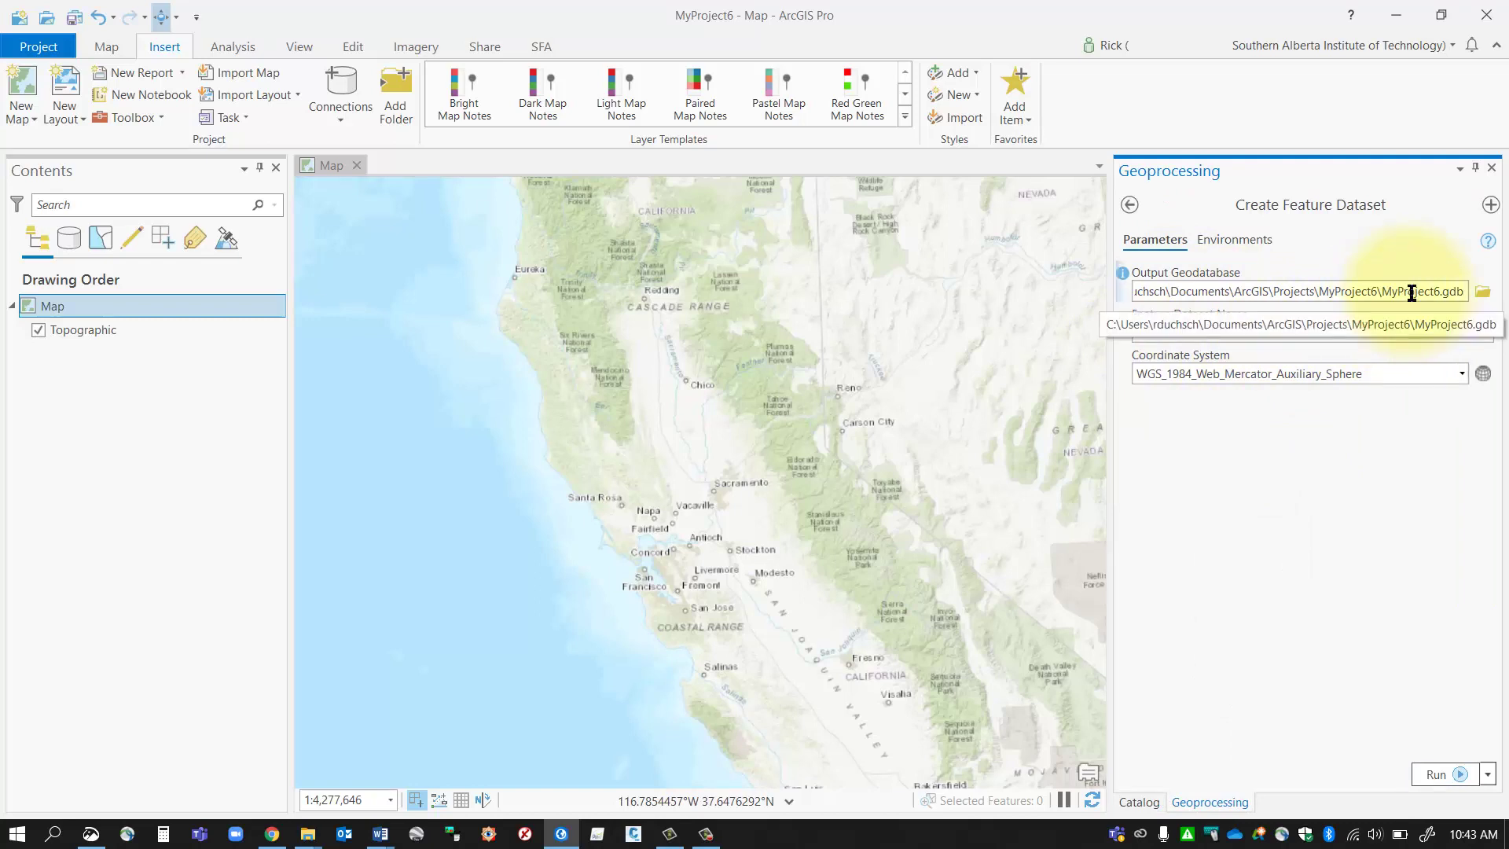
left_click(1339, 332)
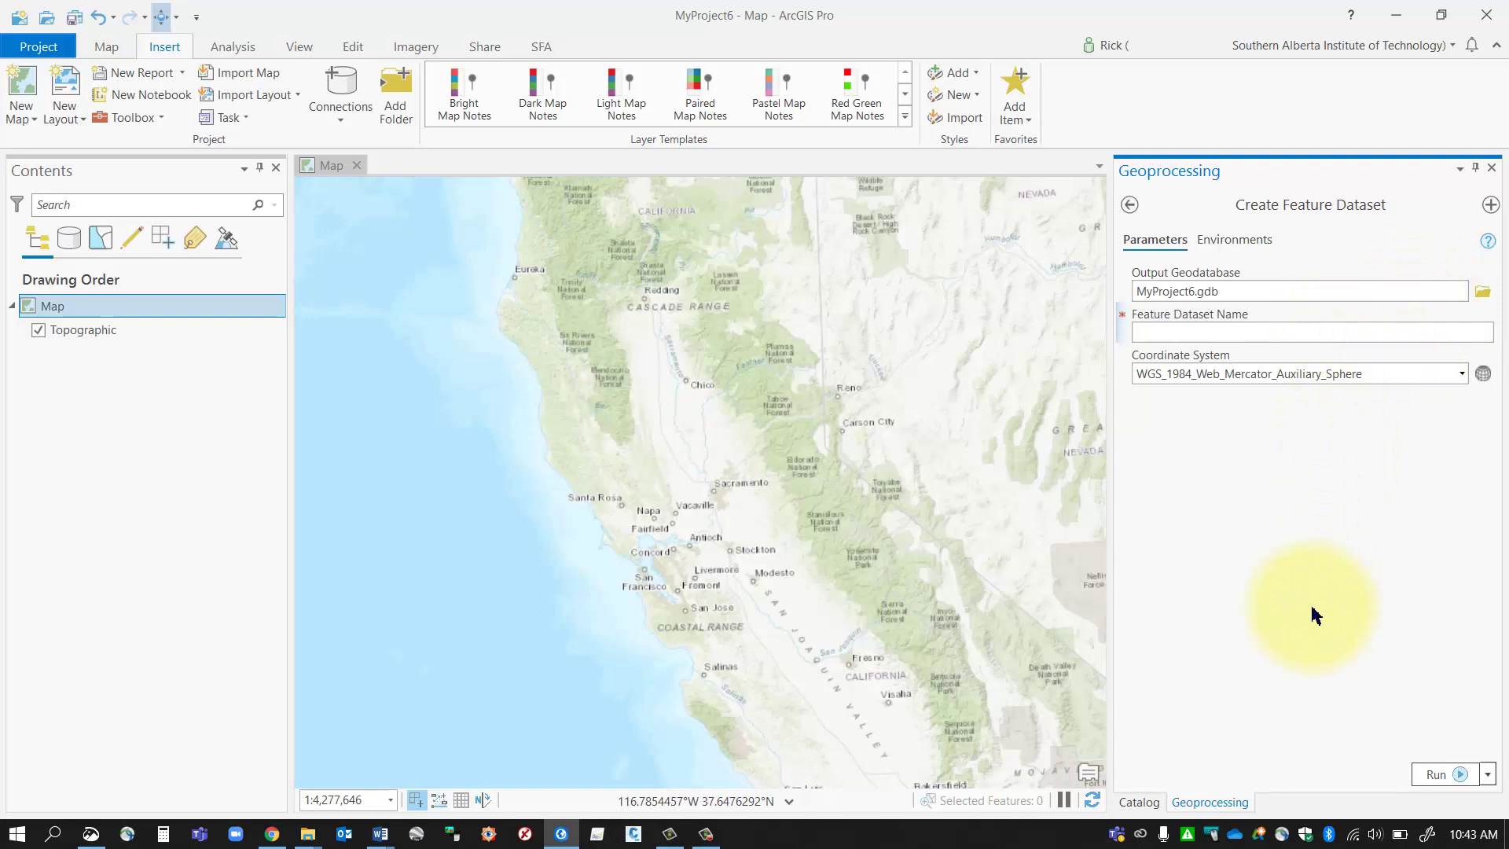
Step: Select Stormdrain_pipes_line through Stormwater_Outfalls_point plus WasteWaterPipes_line, then return to the tool
left_click(1139, 802)
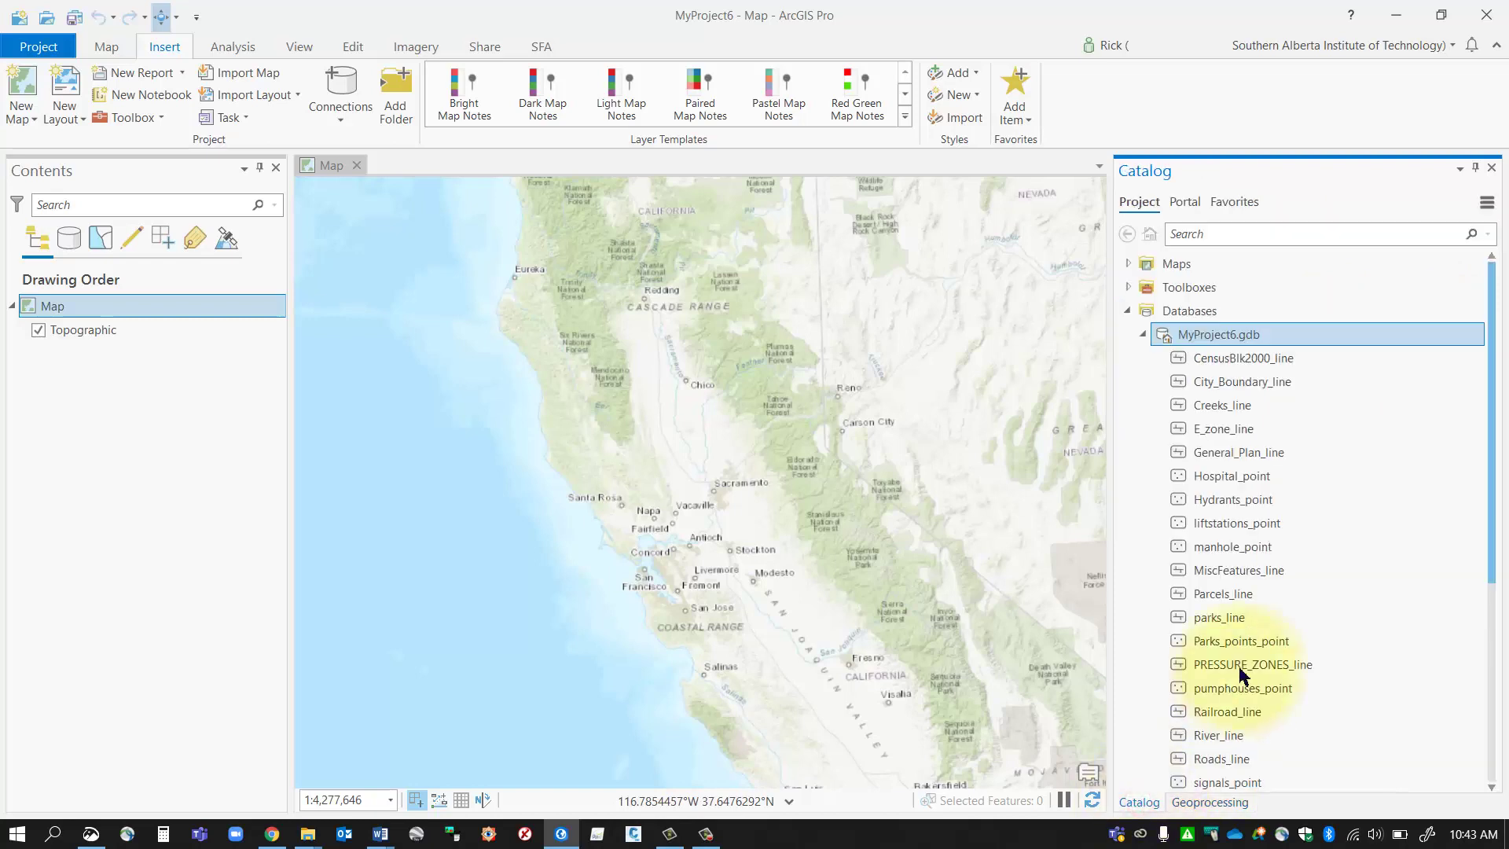
scroll(1249, 648, "down", 4)
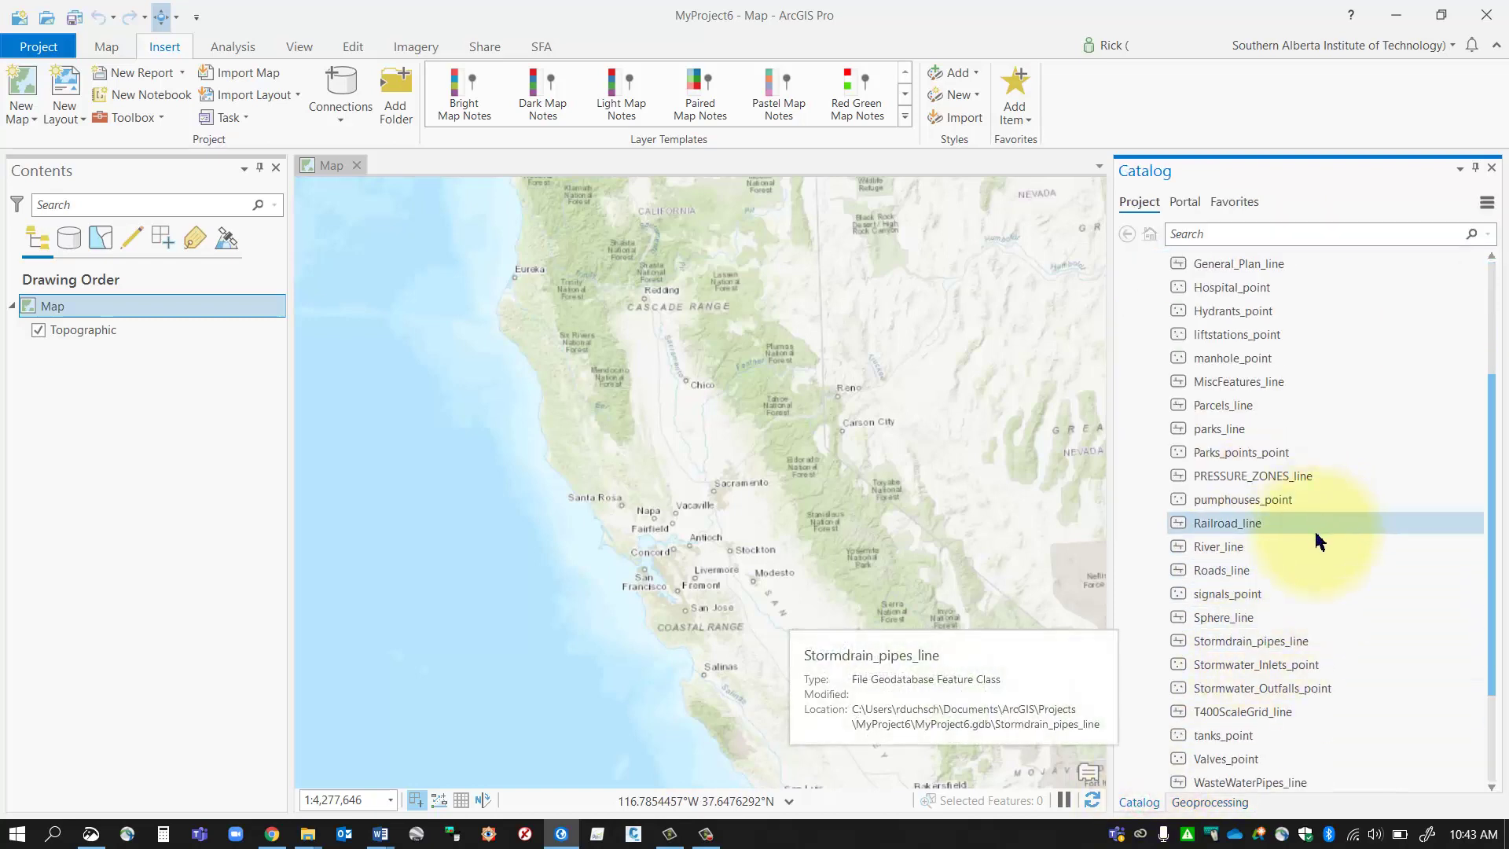
scroll(1317, 543, "down", 2)
left_click(1267, 603)
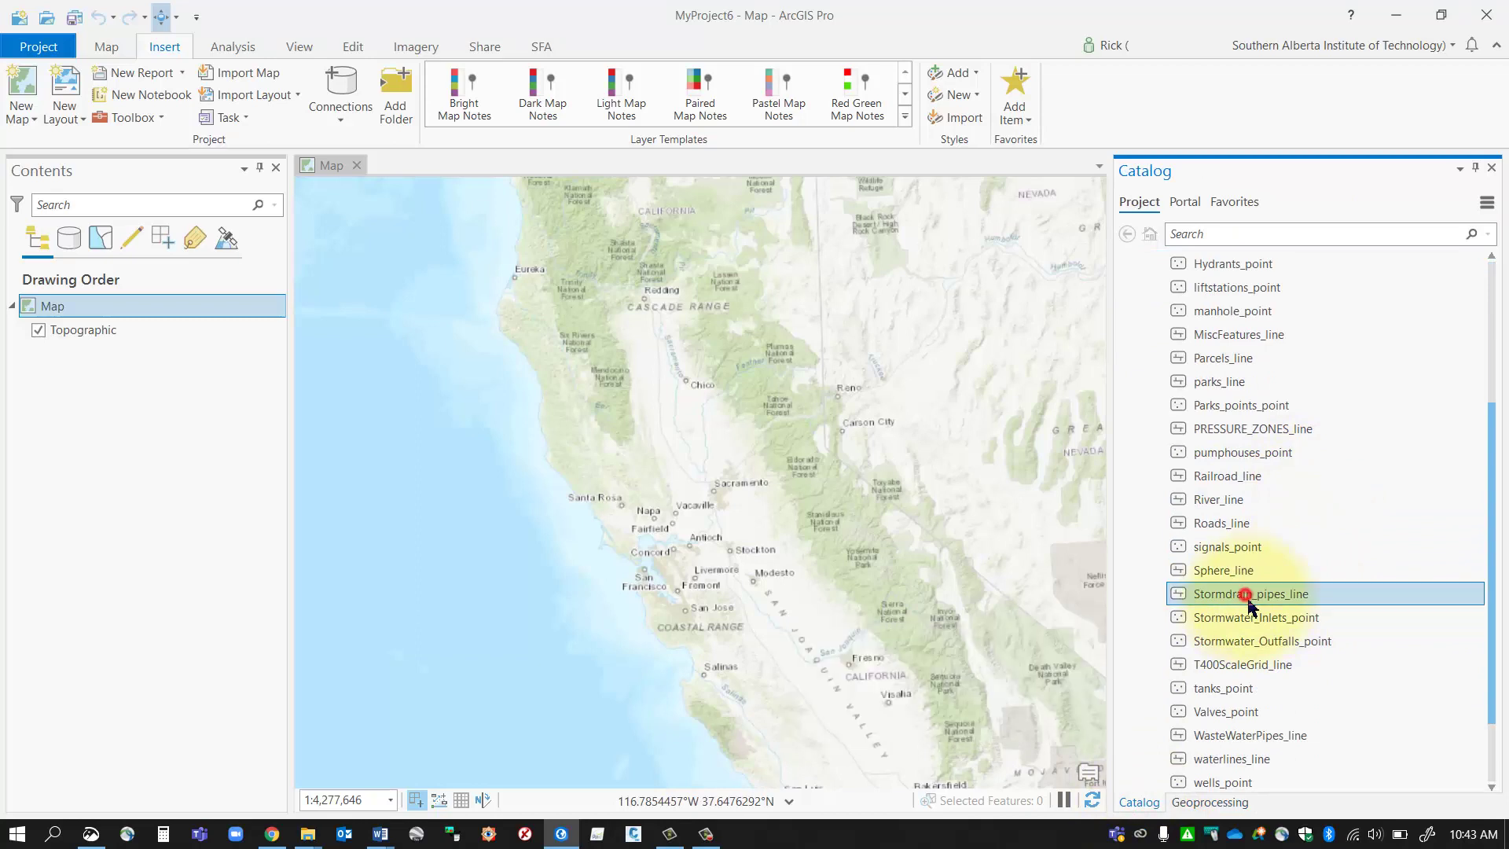
left_click(1269, 642, "shift")
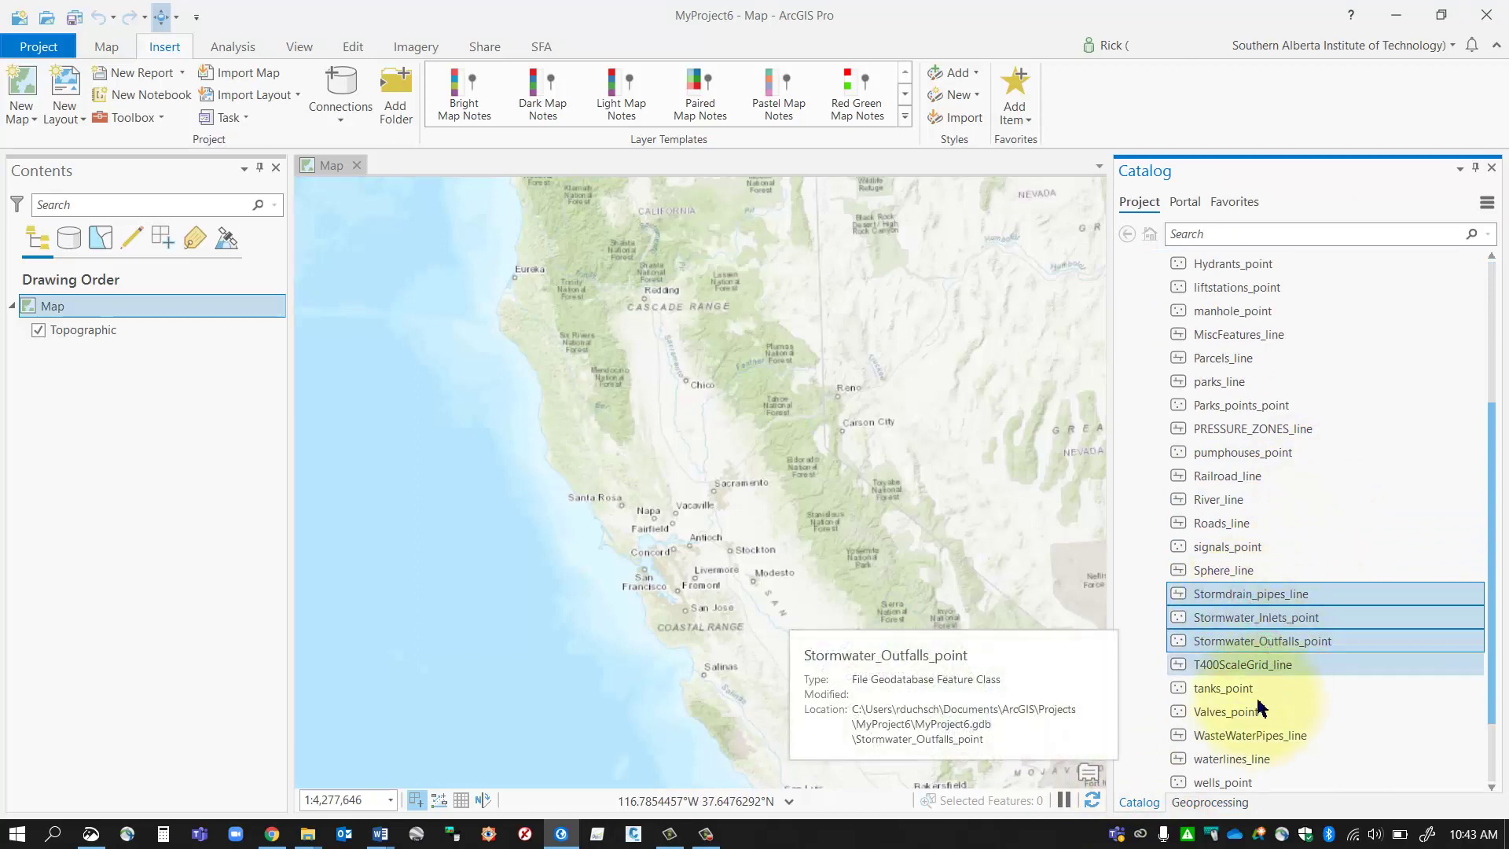
left_click(1243, 736, "ctrl")
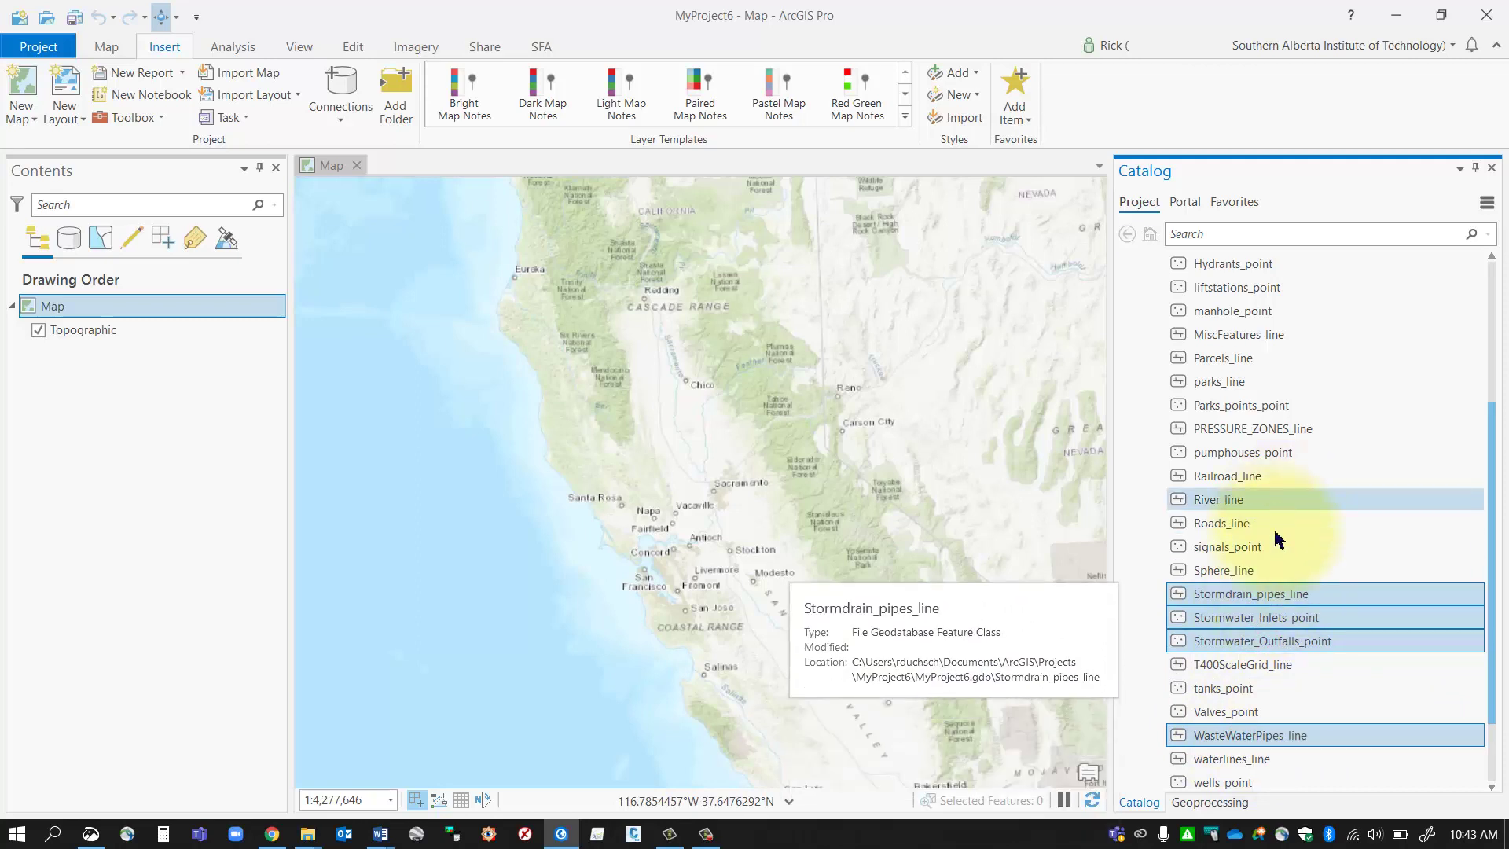
left_click(1209, 802)
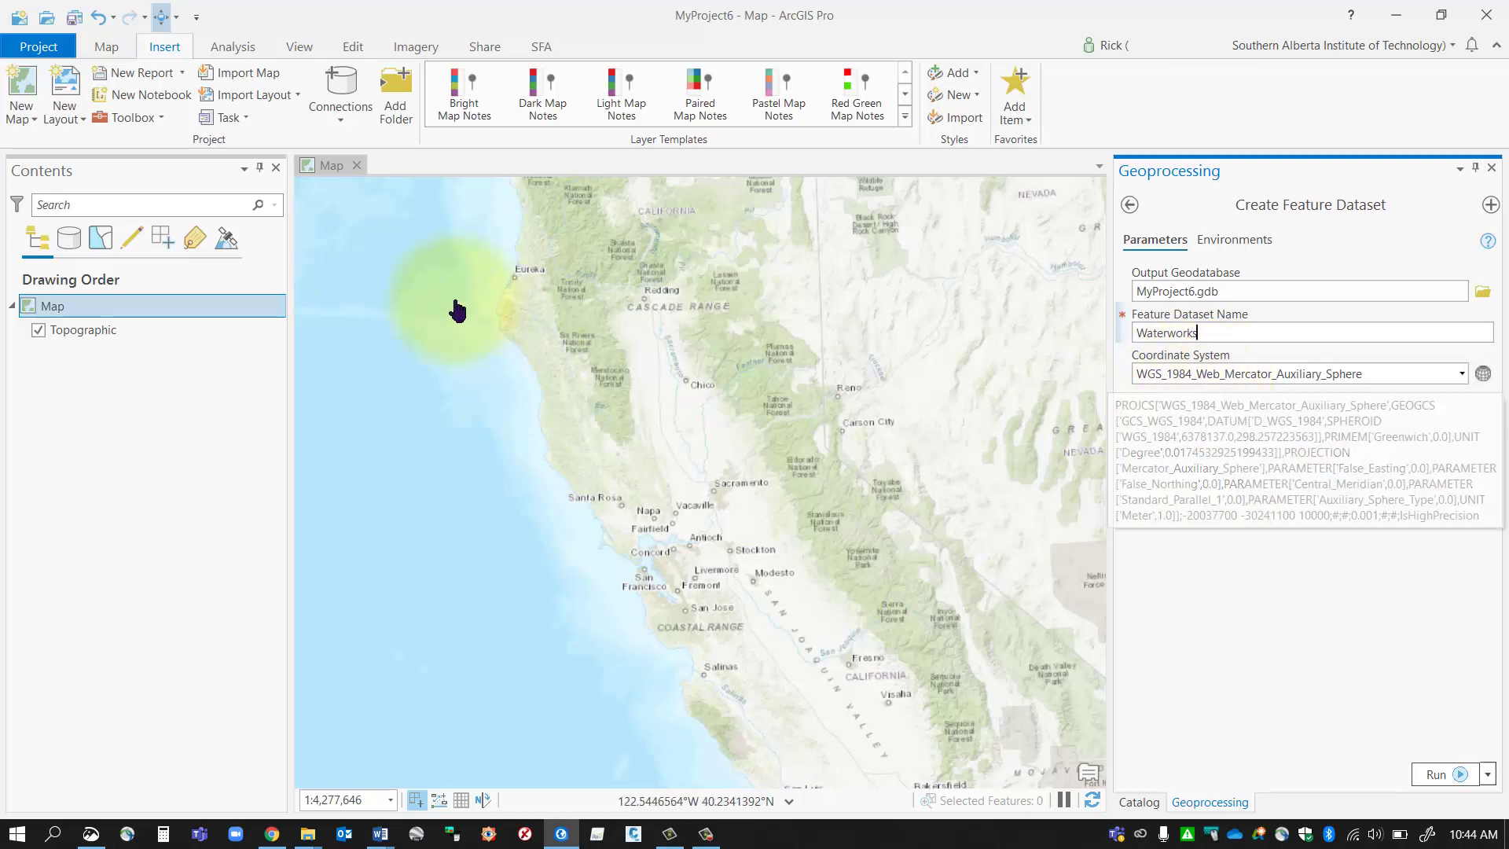
Step: Select the Map in the Contents pane to check its settings
left_click(71, 314)
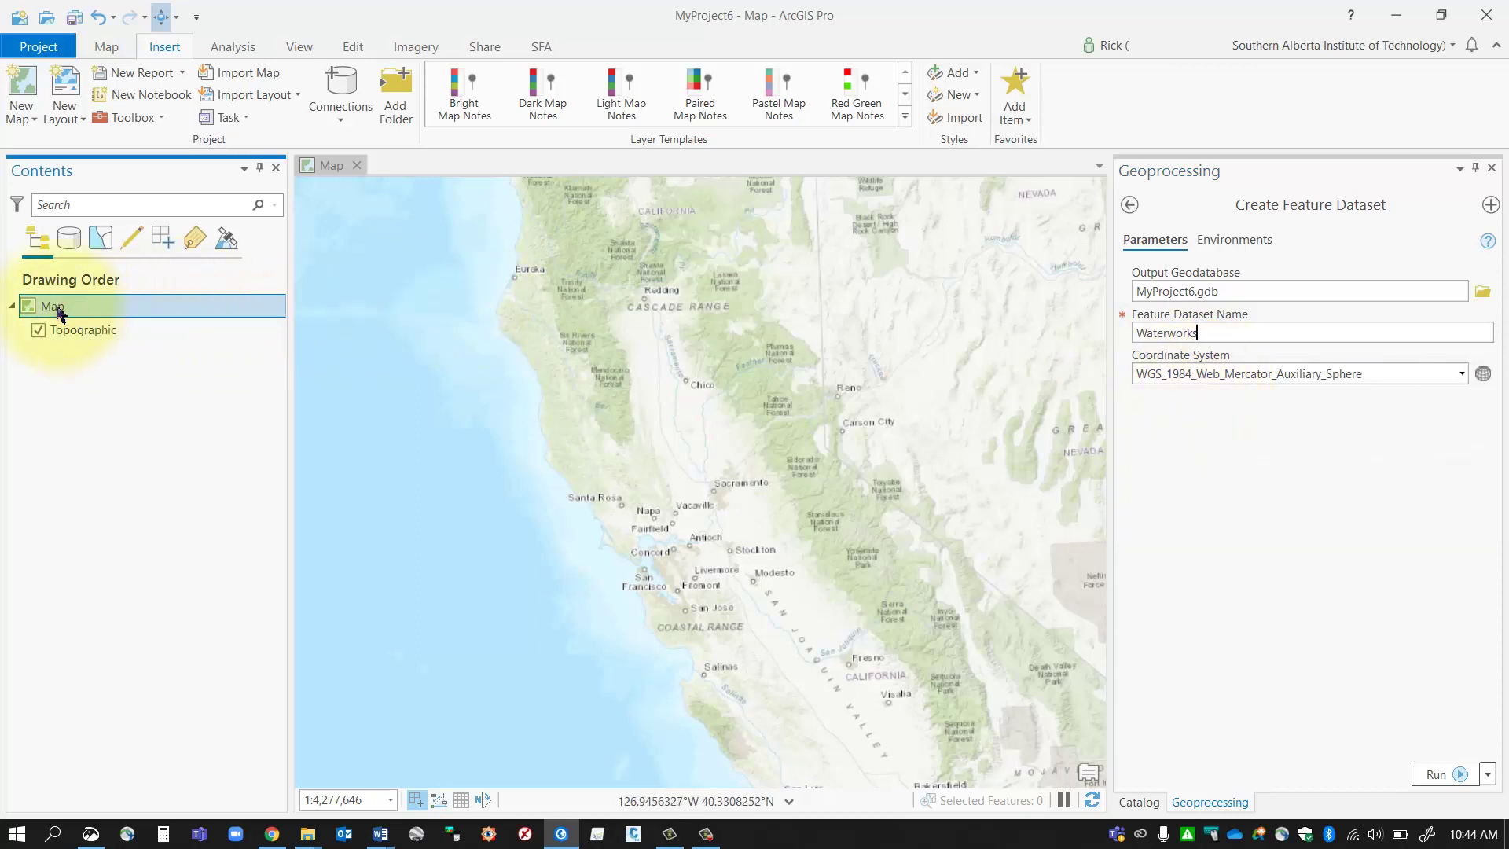
right_click(57, 312)
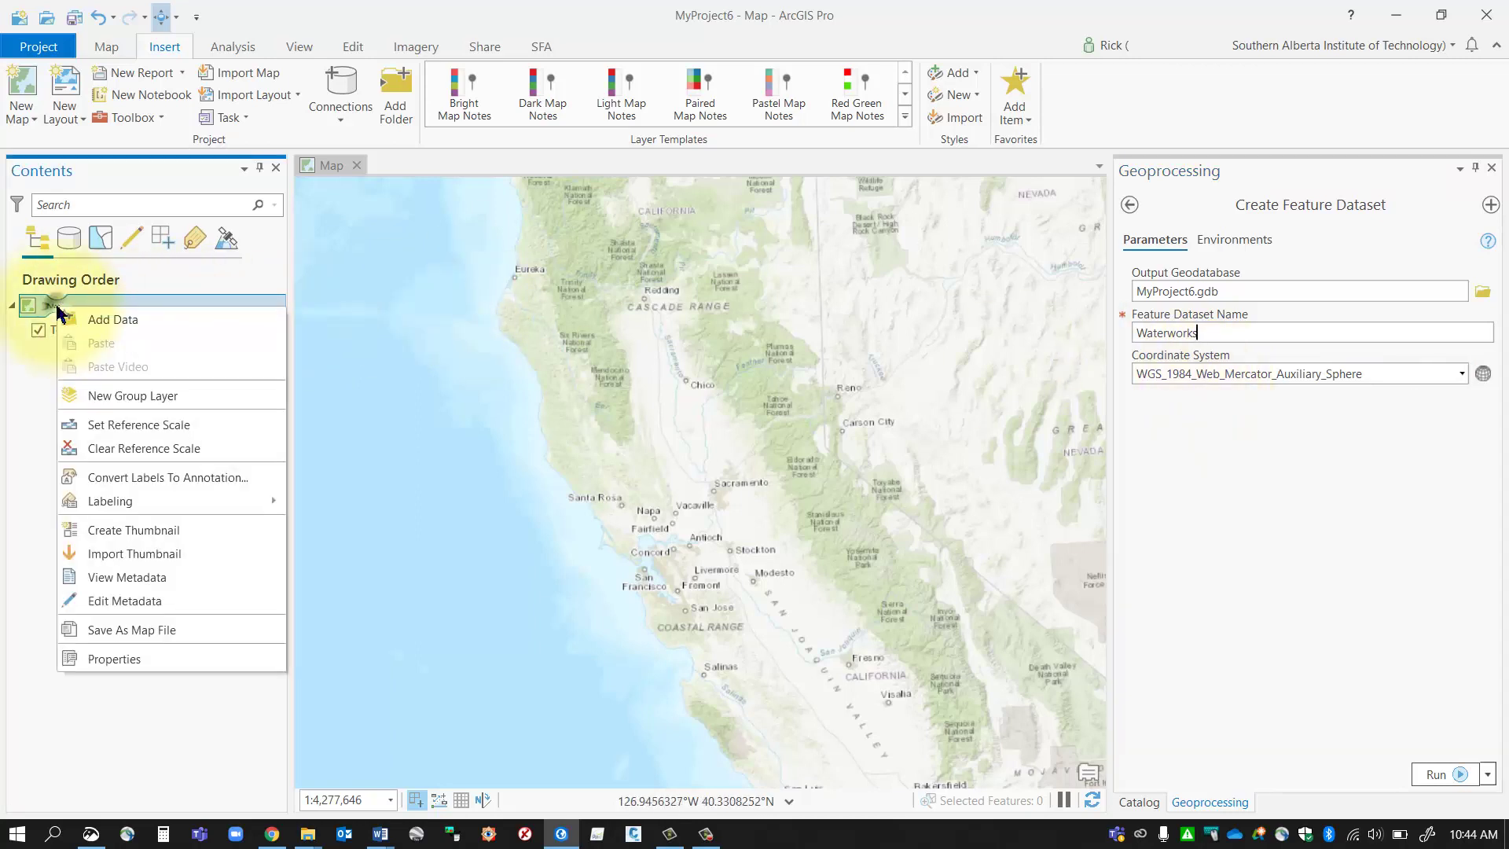
left_click(135, 661)
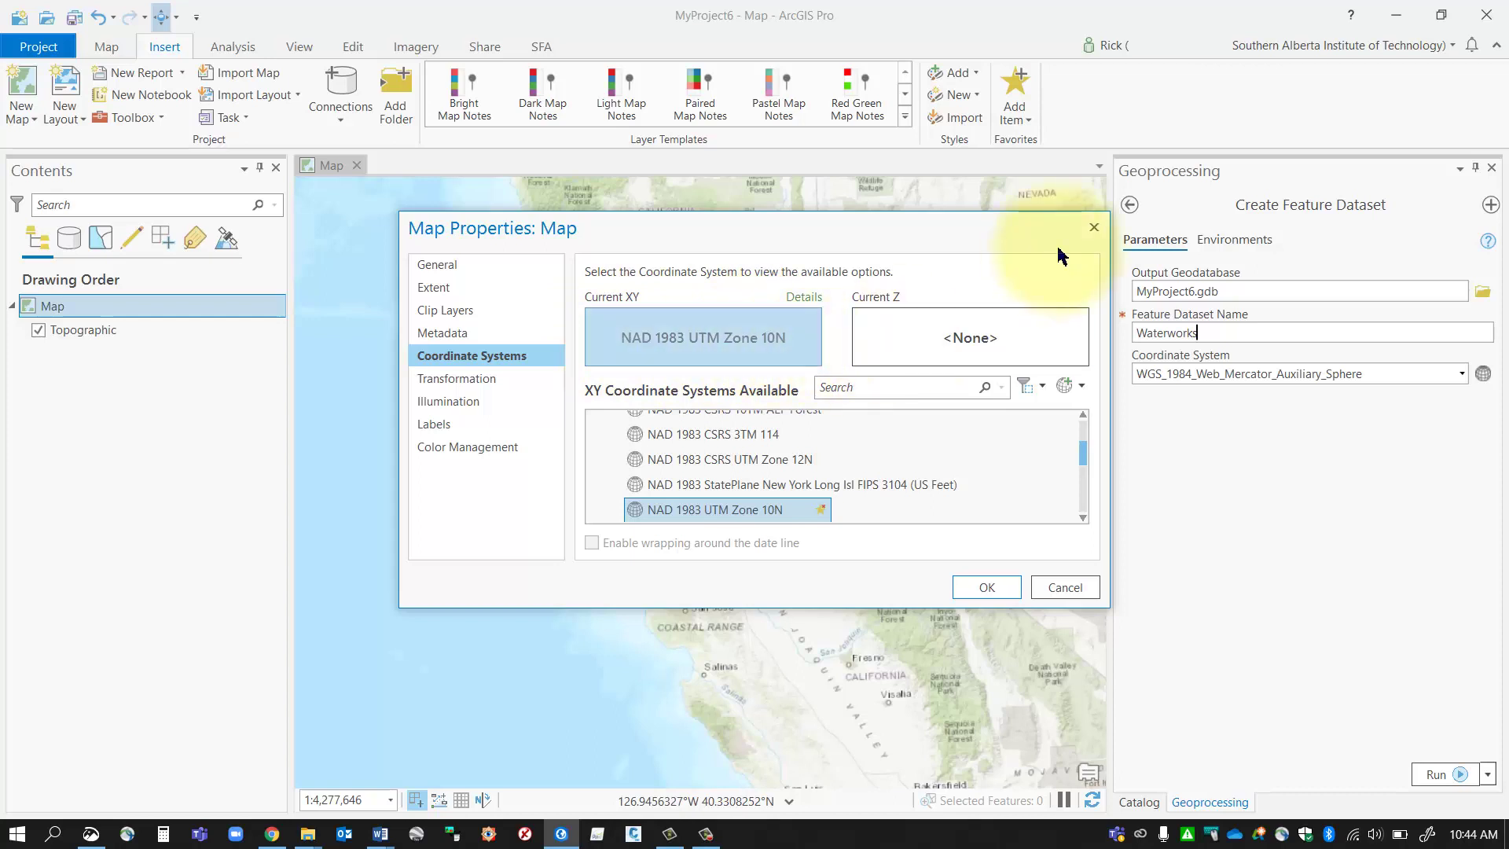
left_click(1095, 230)
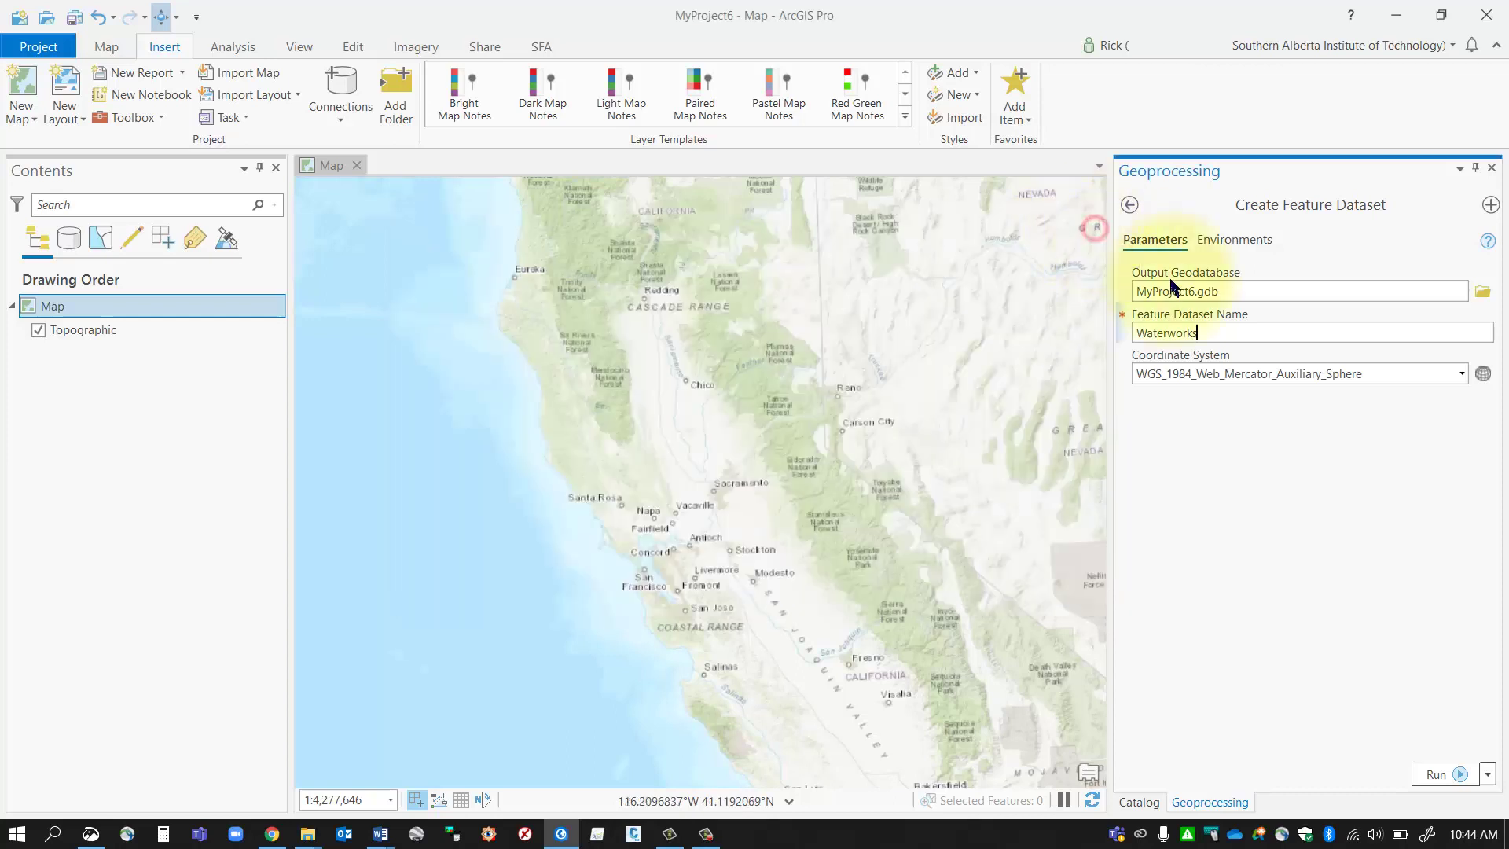
Step: Set the dataset's coordinate system to Current Map (NAD_1983_UTM_Zone_10N) and verify it
left_click(1463, 375)
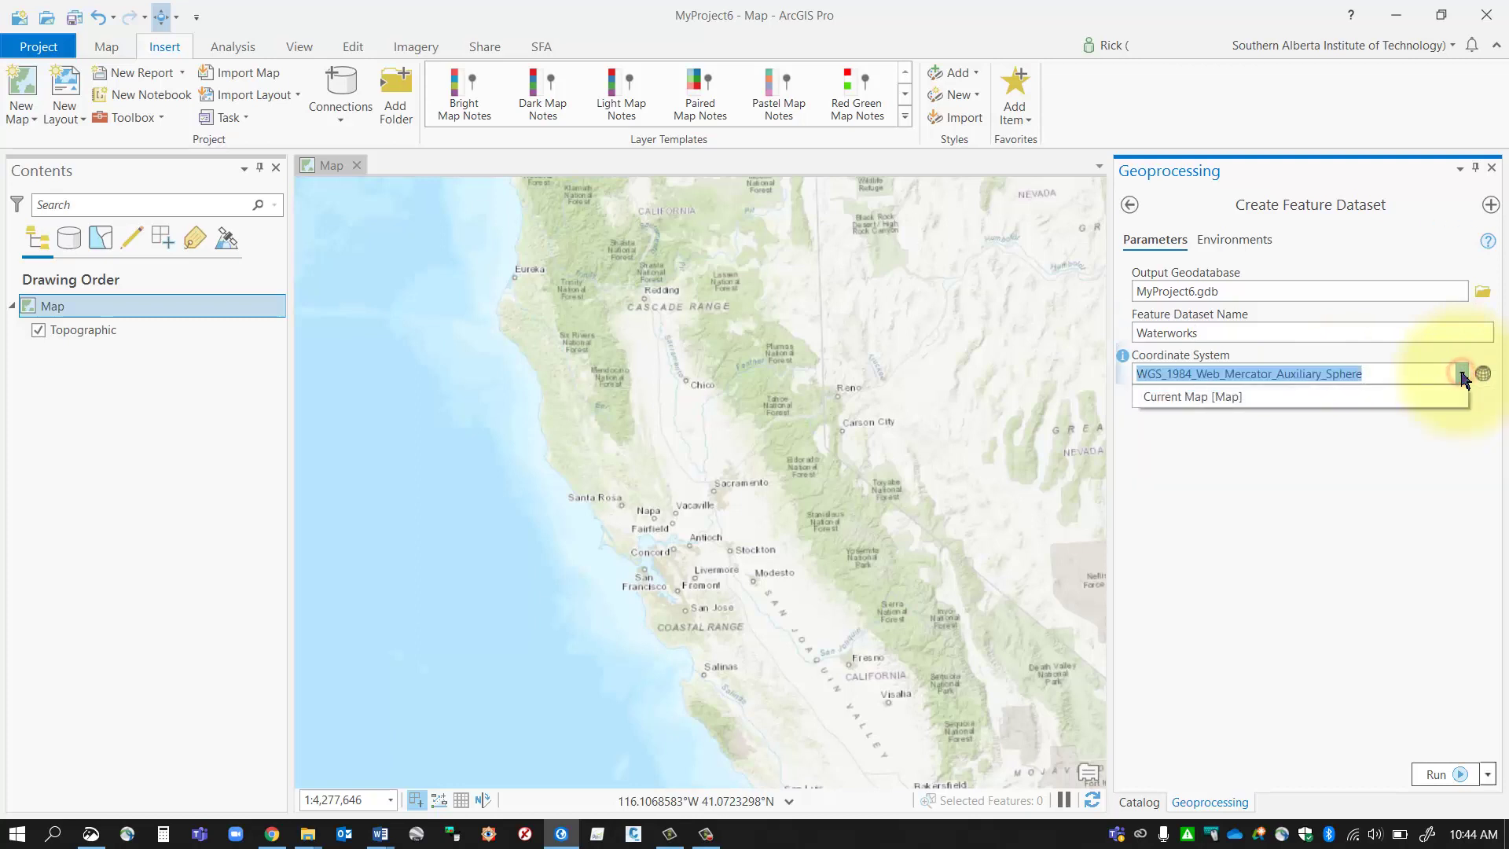
left_click(1165, 400)
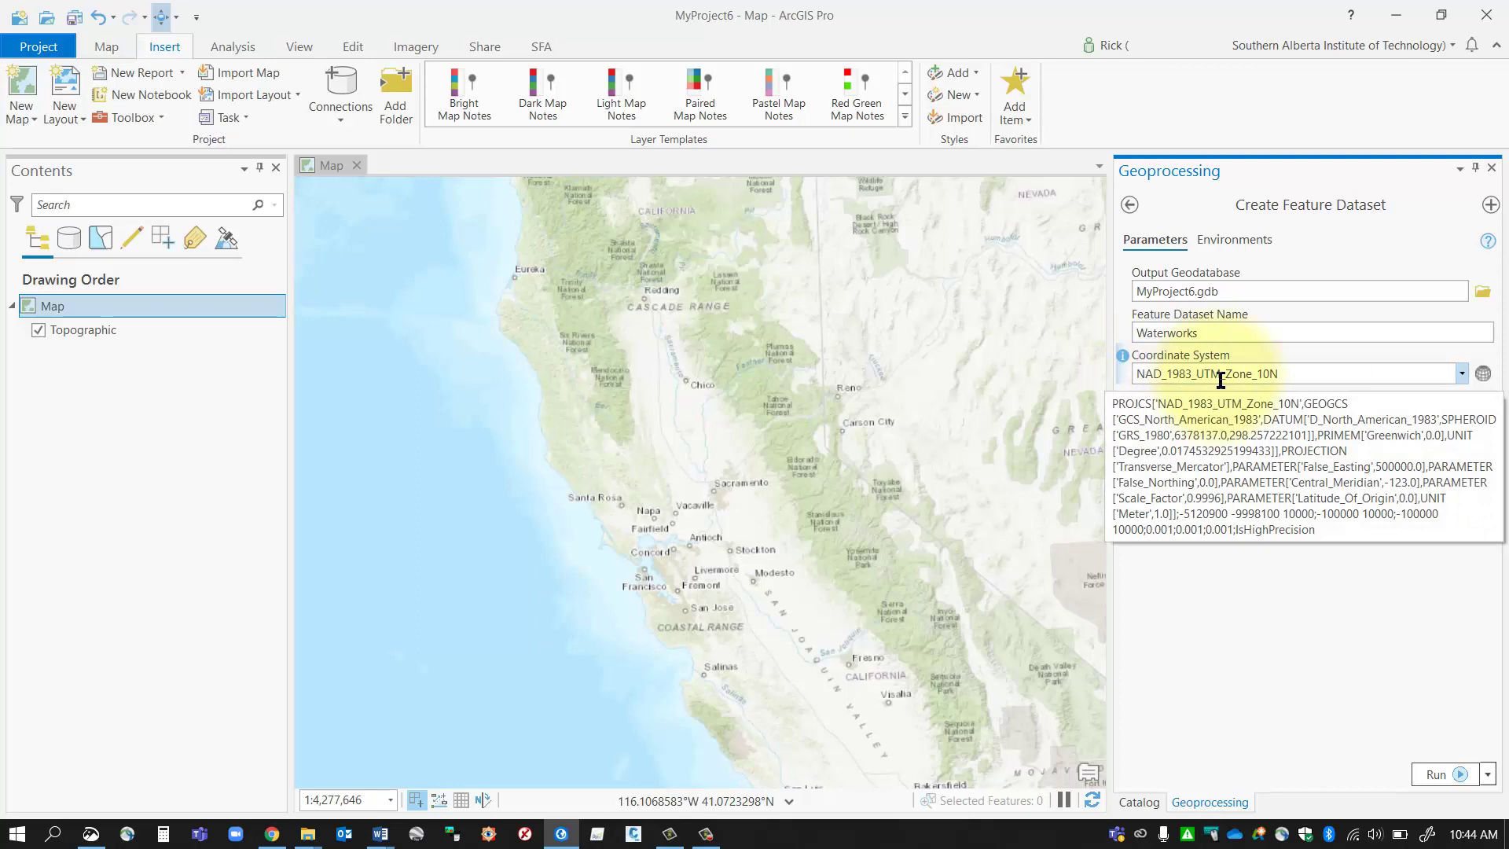
left_click(1482, 375)
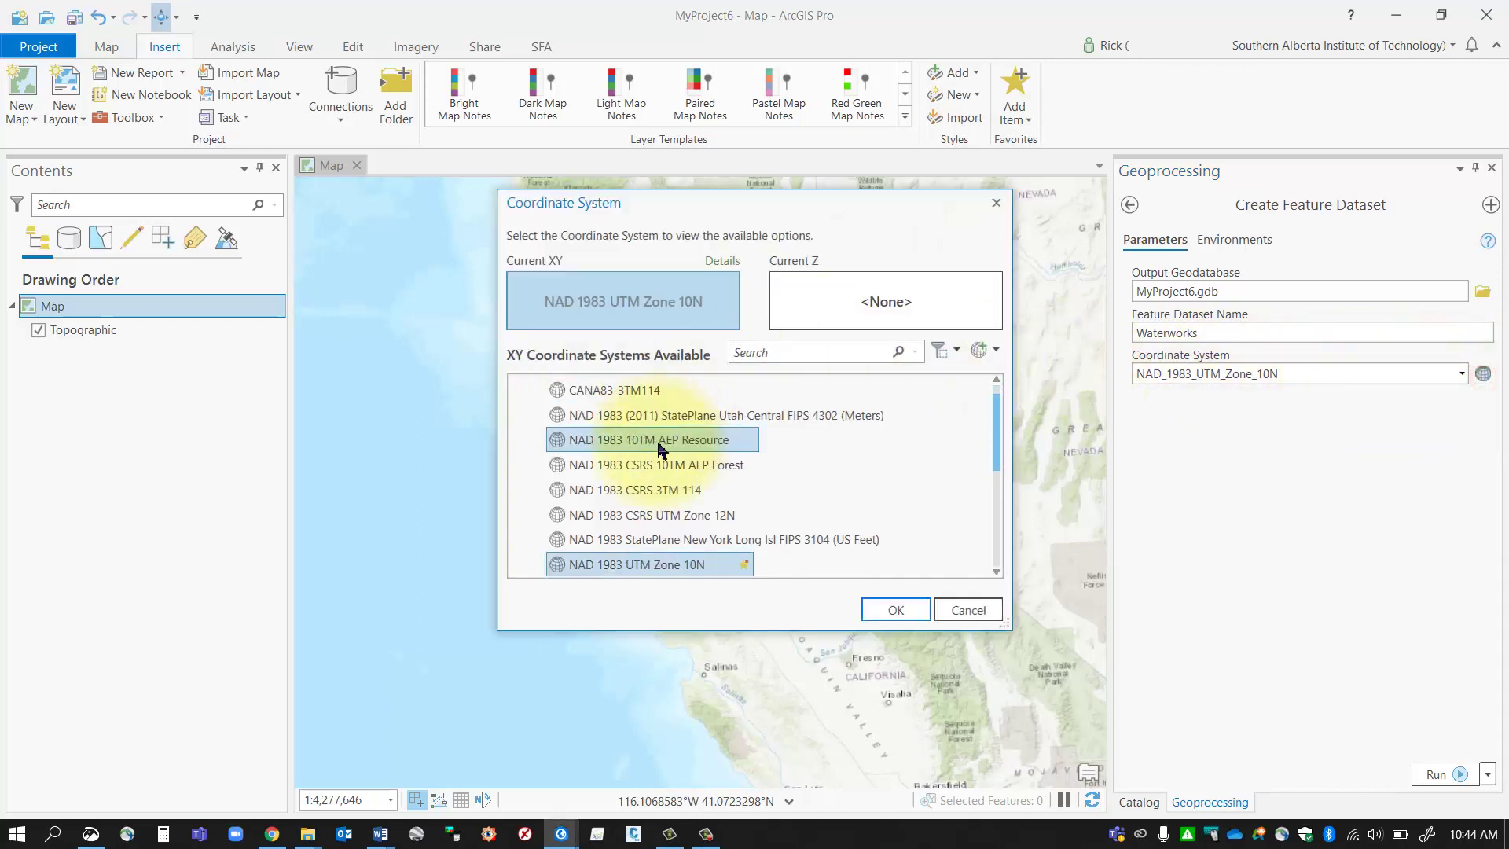
left_click(995, 202)
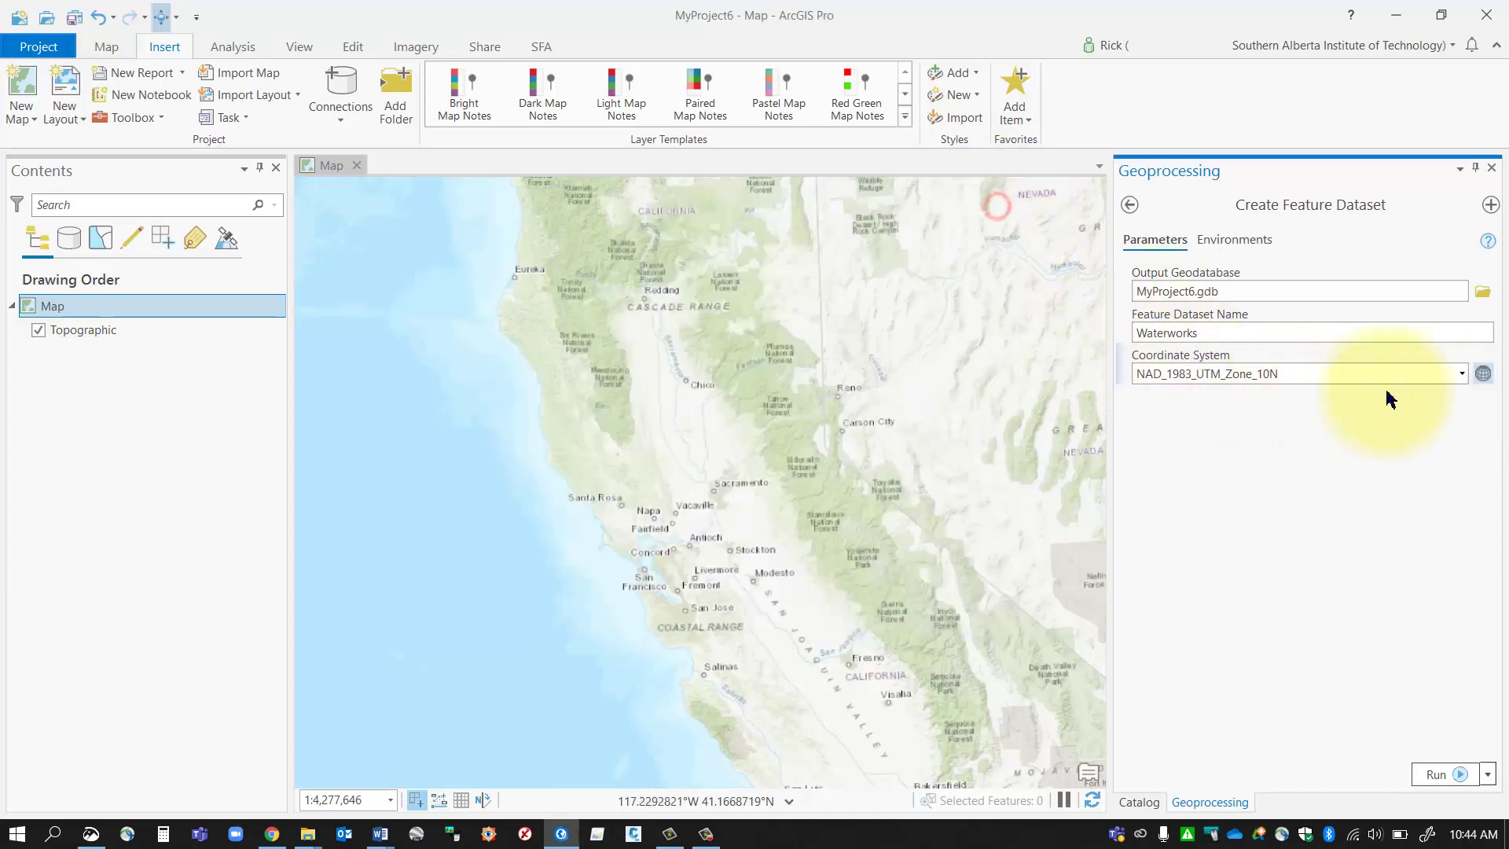
left_click(1461, 373)
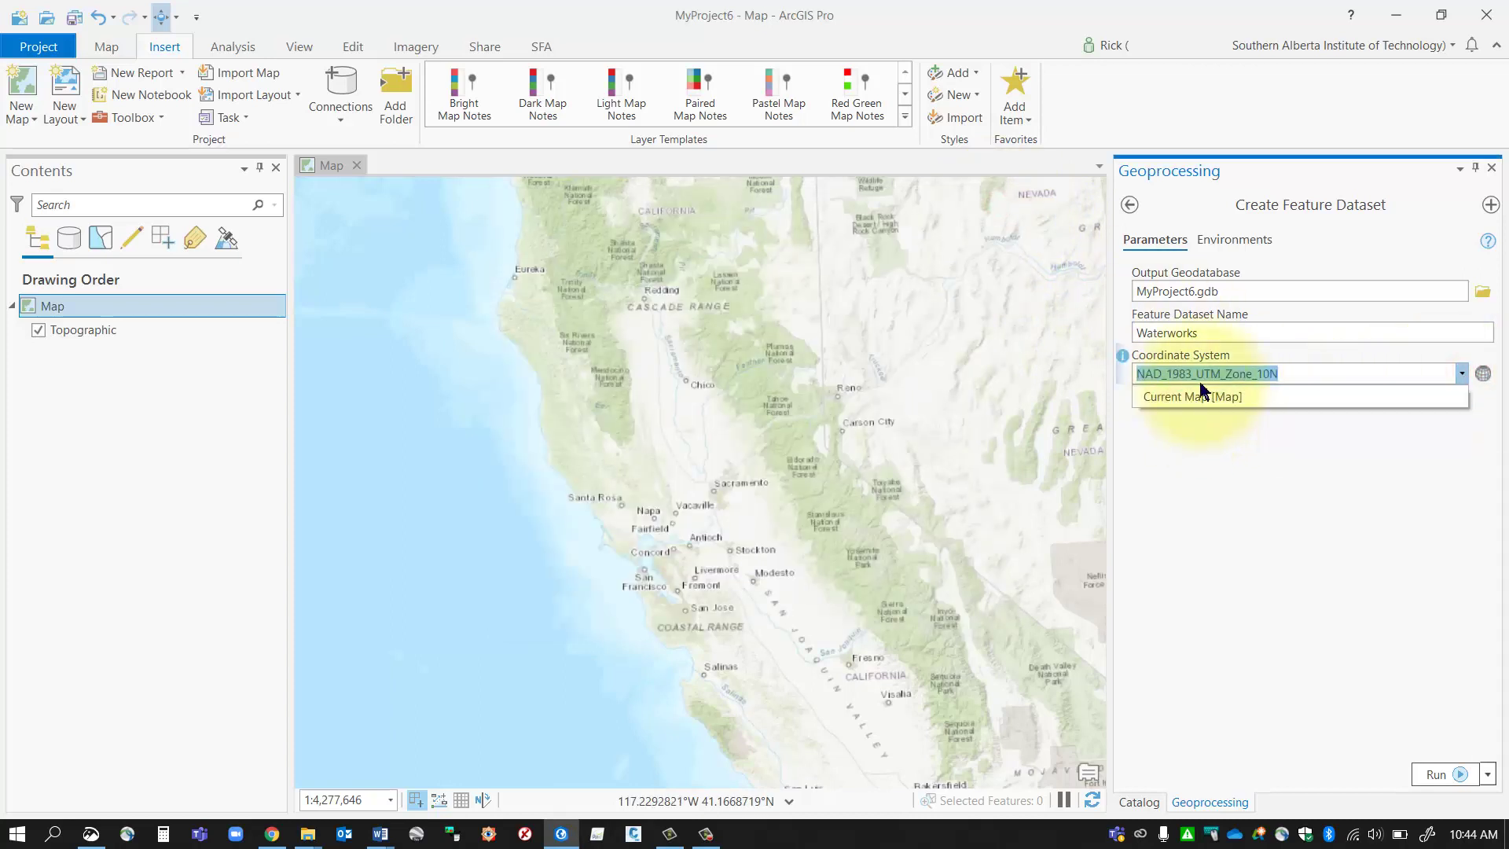
left_click(51, 308)
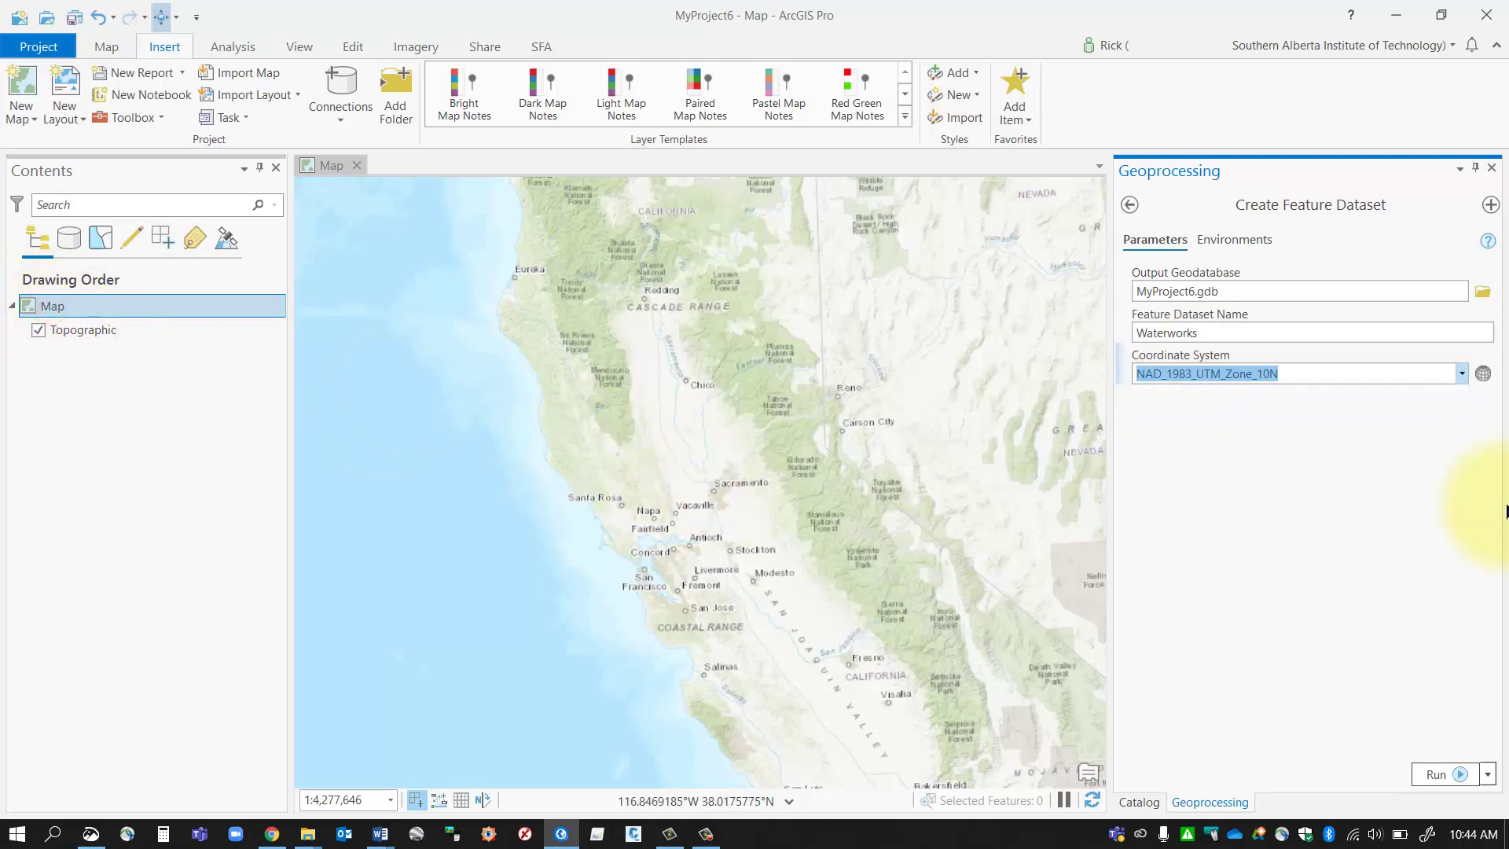
left_click(1345, 550)
Step: Run Create Feature Dataset to make Waterworks, then return to the Catalog
left_click(1431, 776)
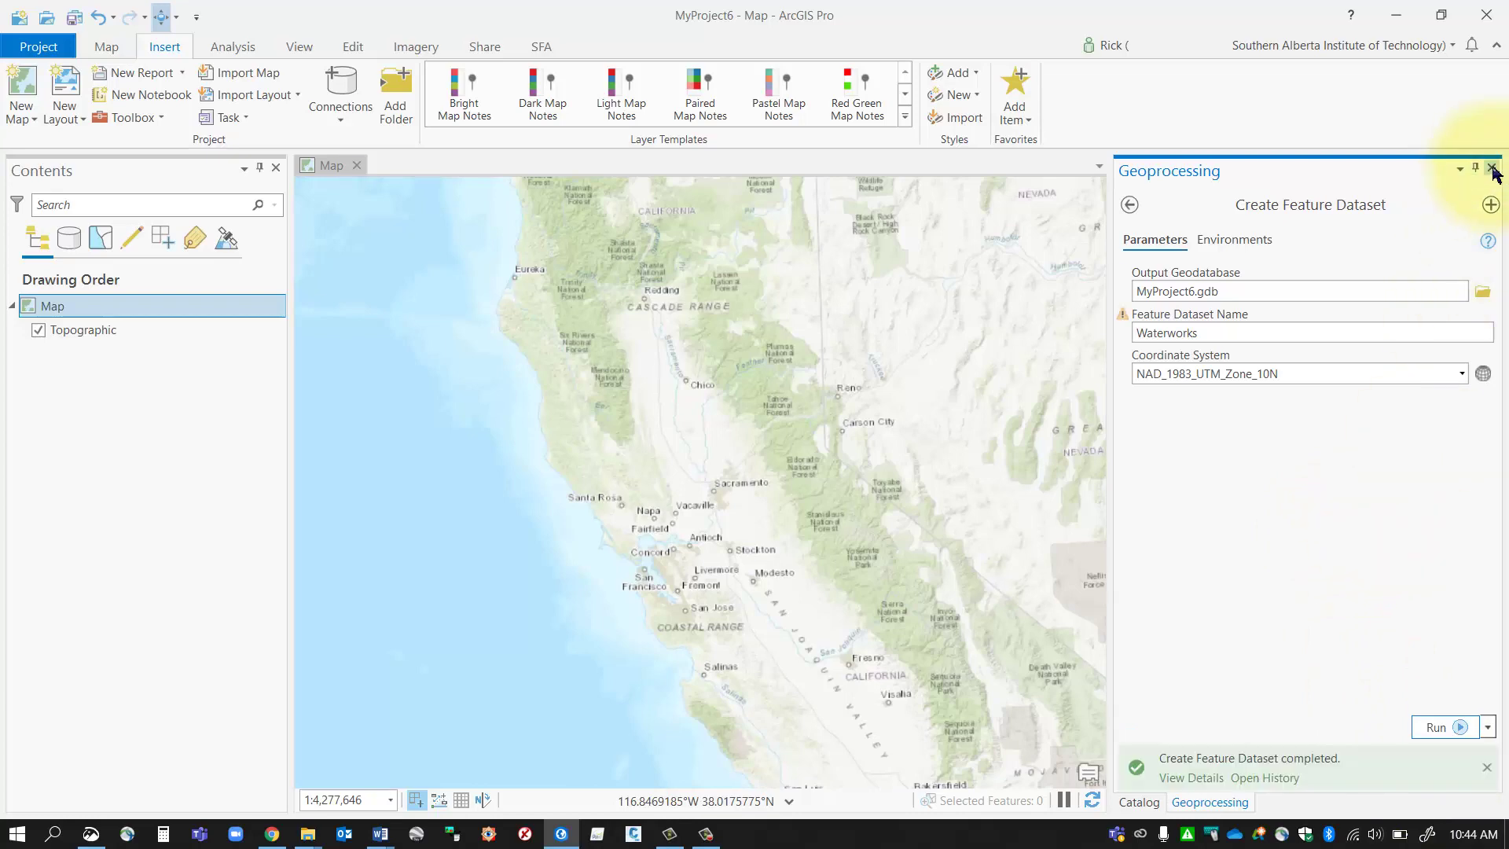
left_click(1492, 168)
scroll(1239, 337, "up", 4)
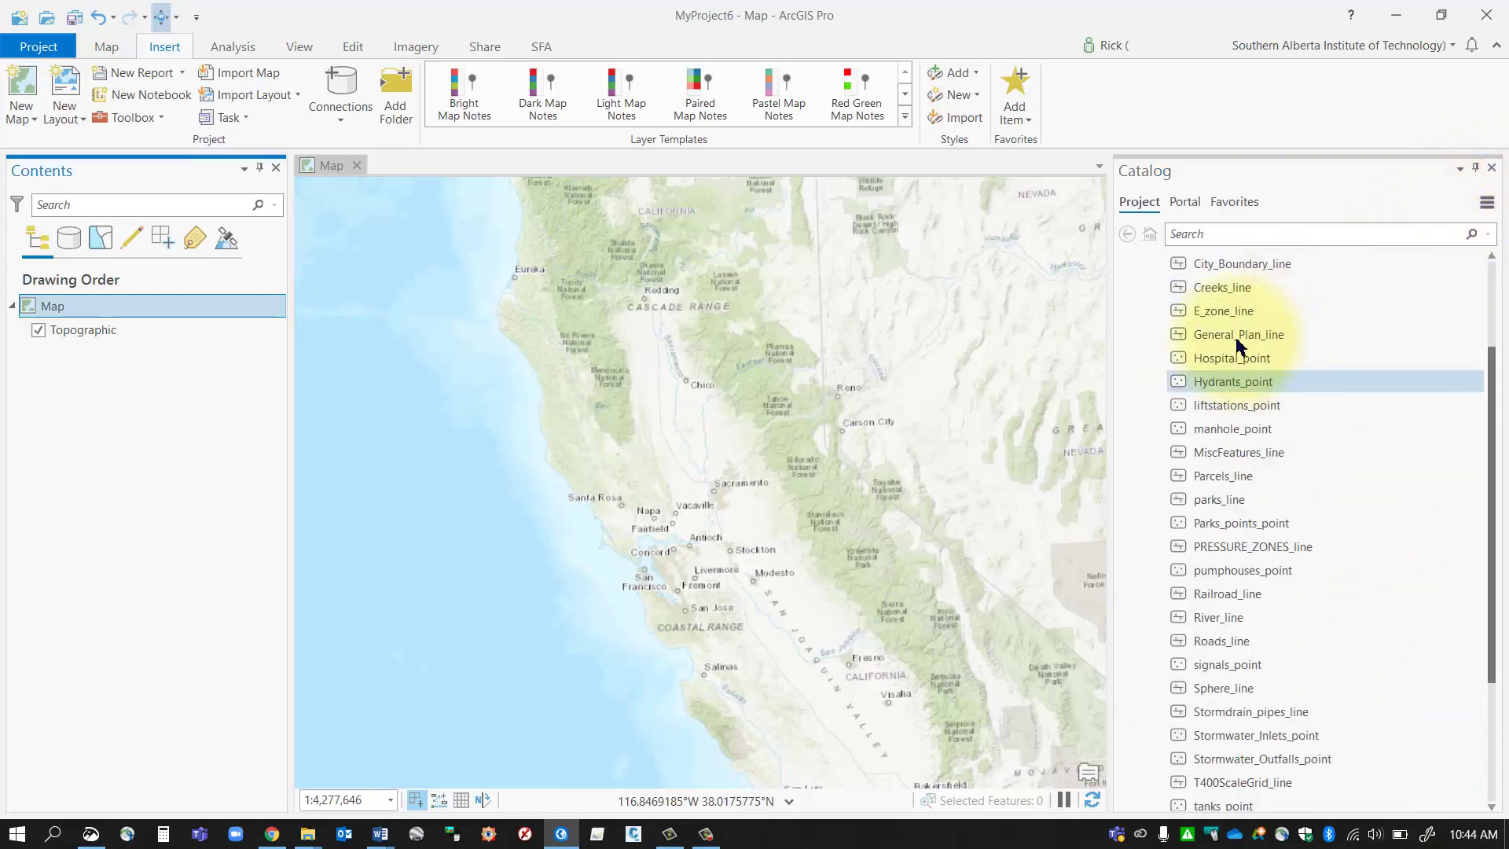
left_click(1218, 359)
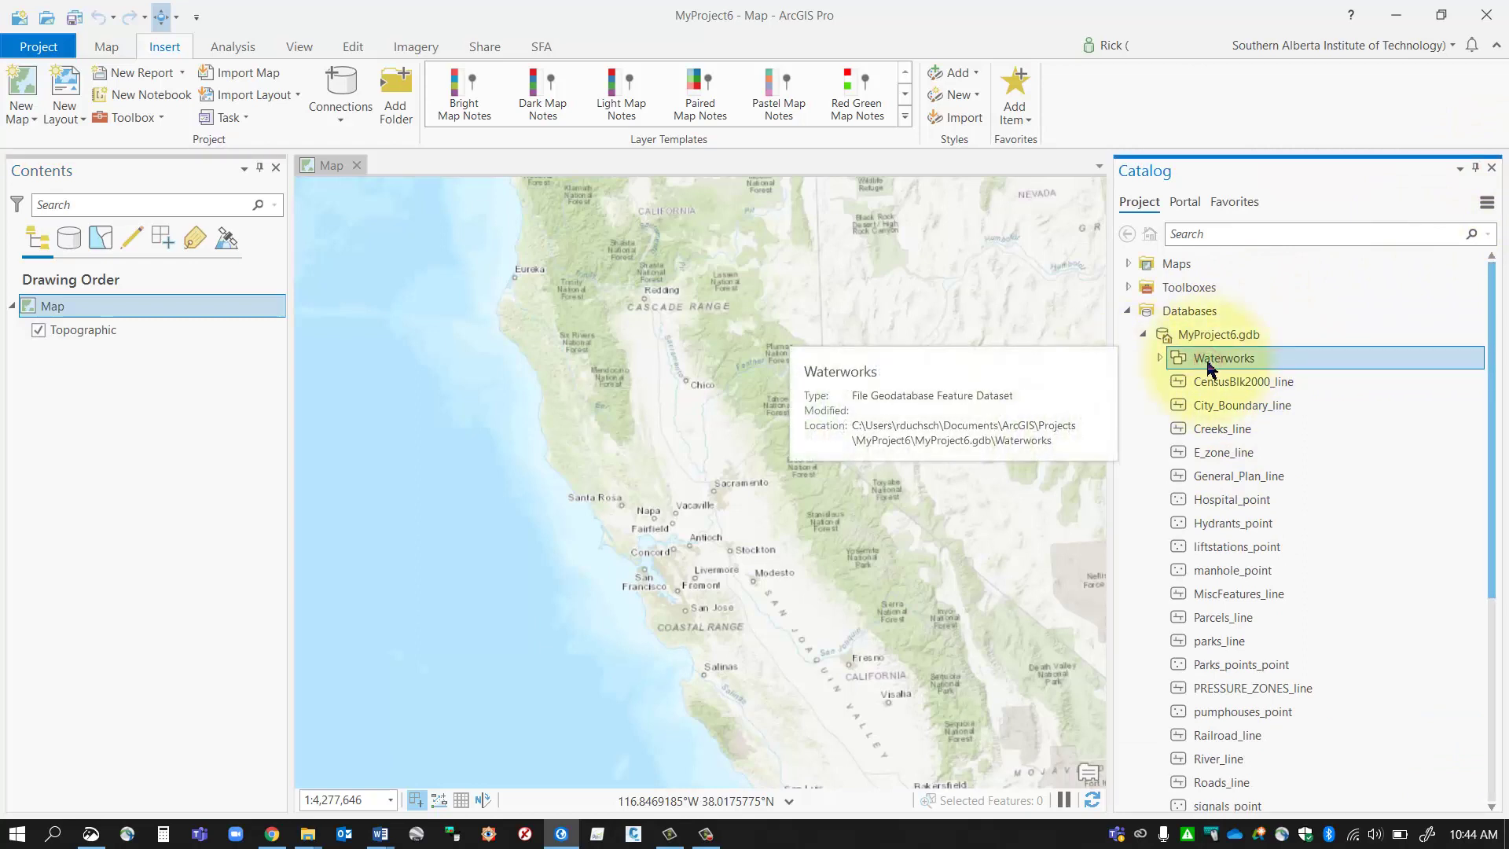
right_click(1218, 336)
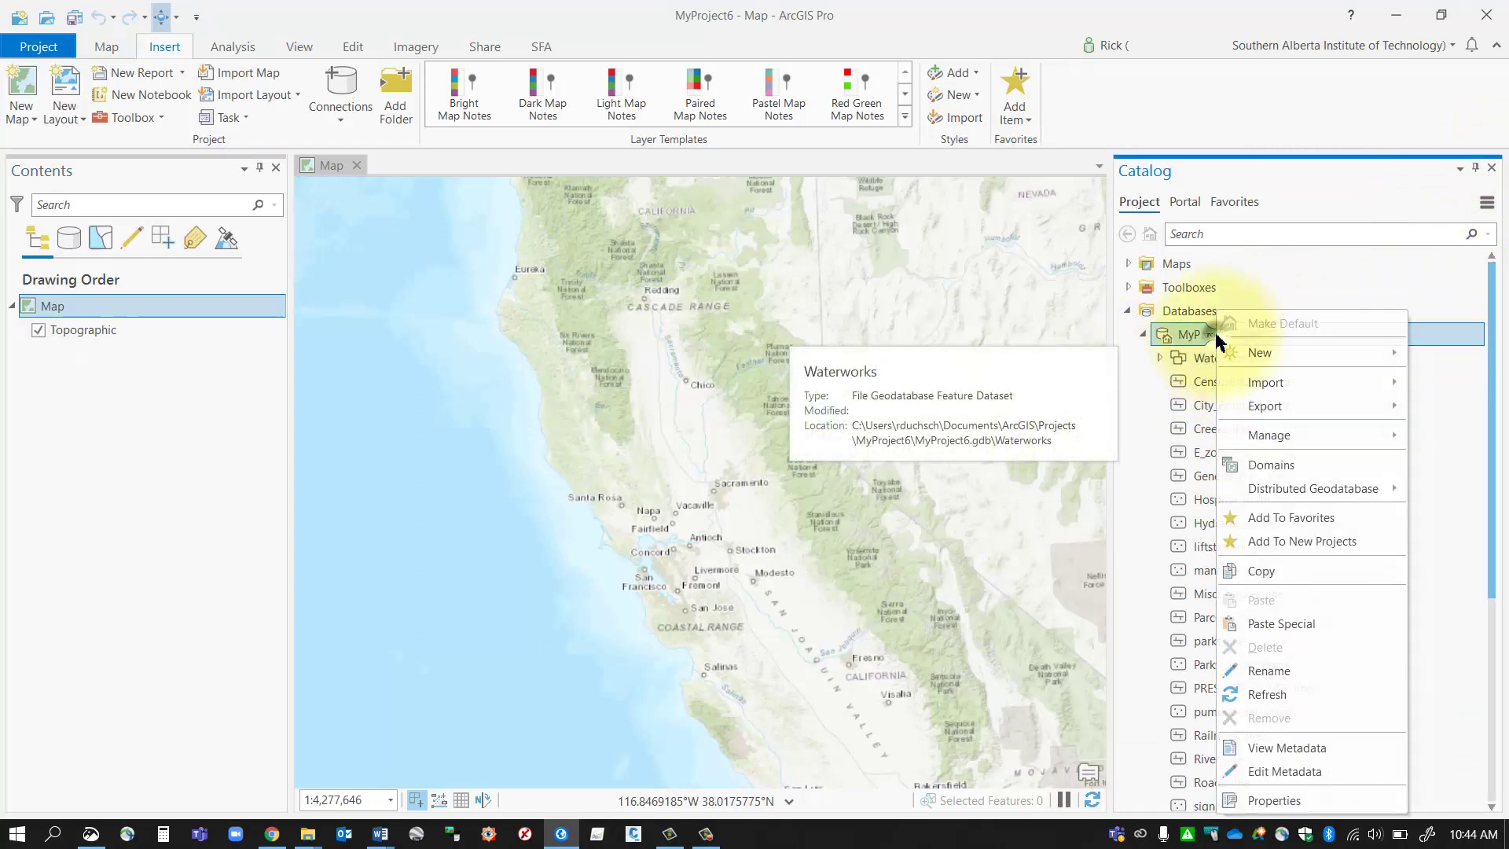
left_click(1257, 694)
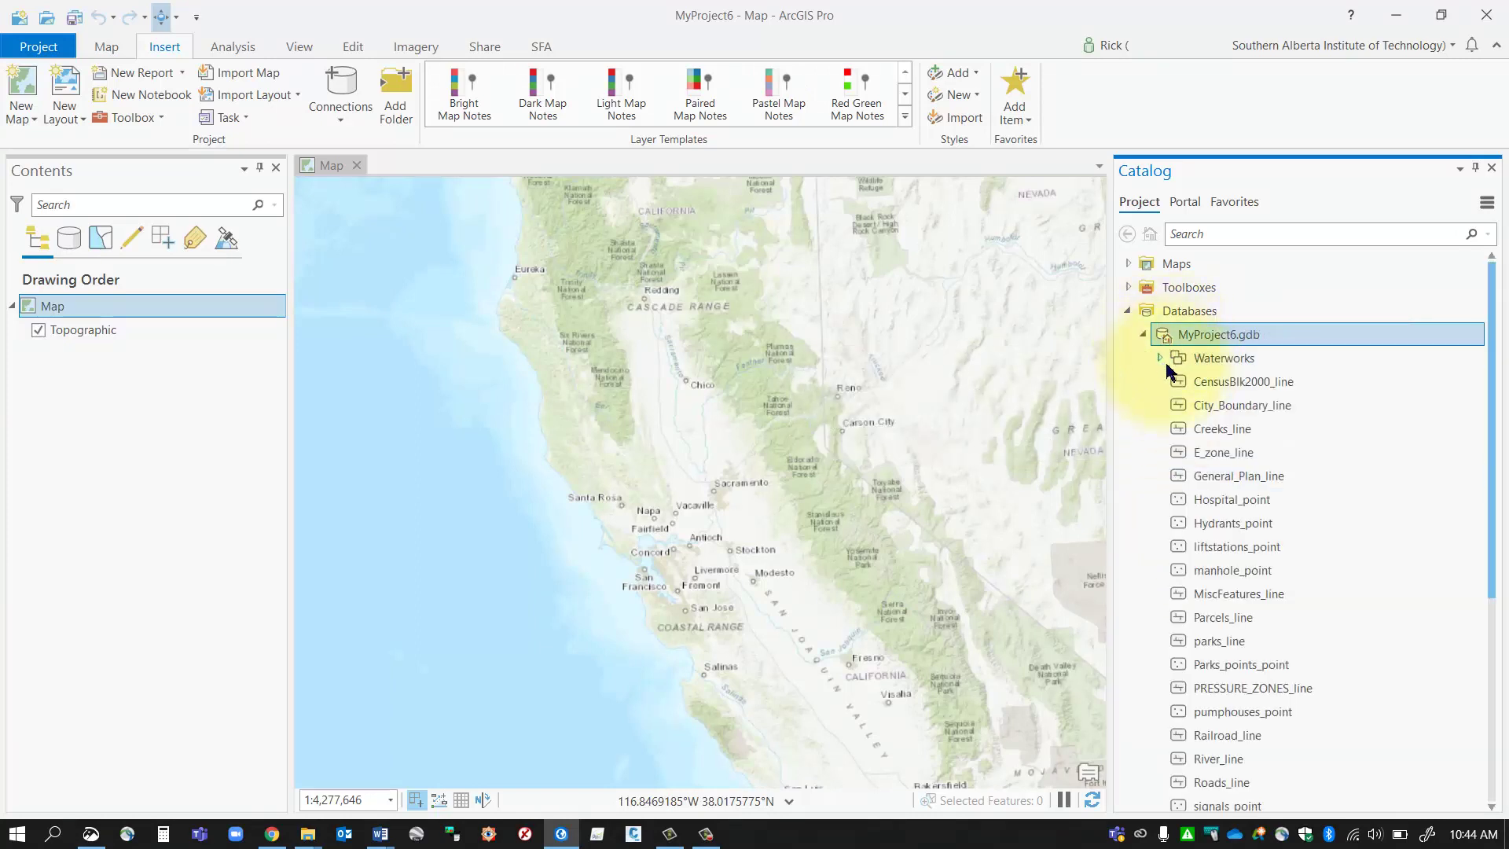
left_click(1162, 359)
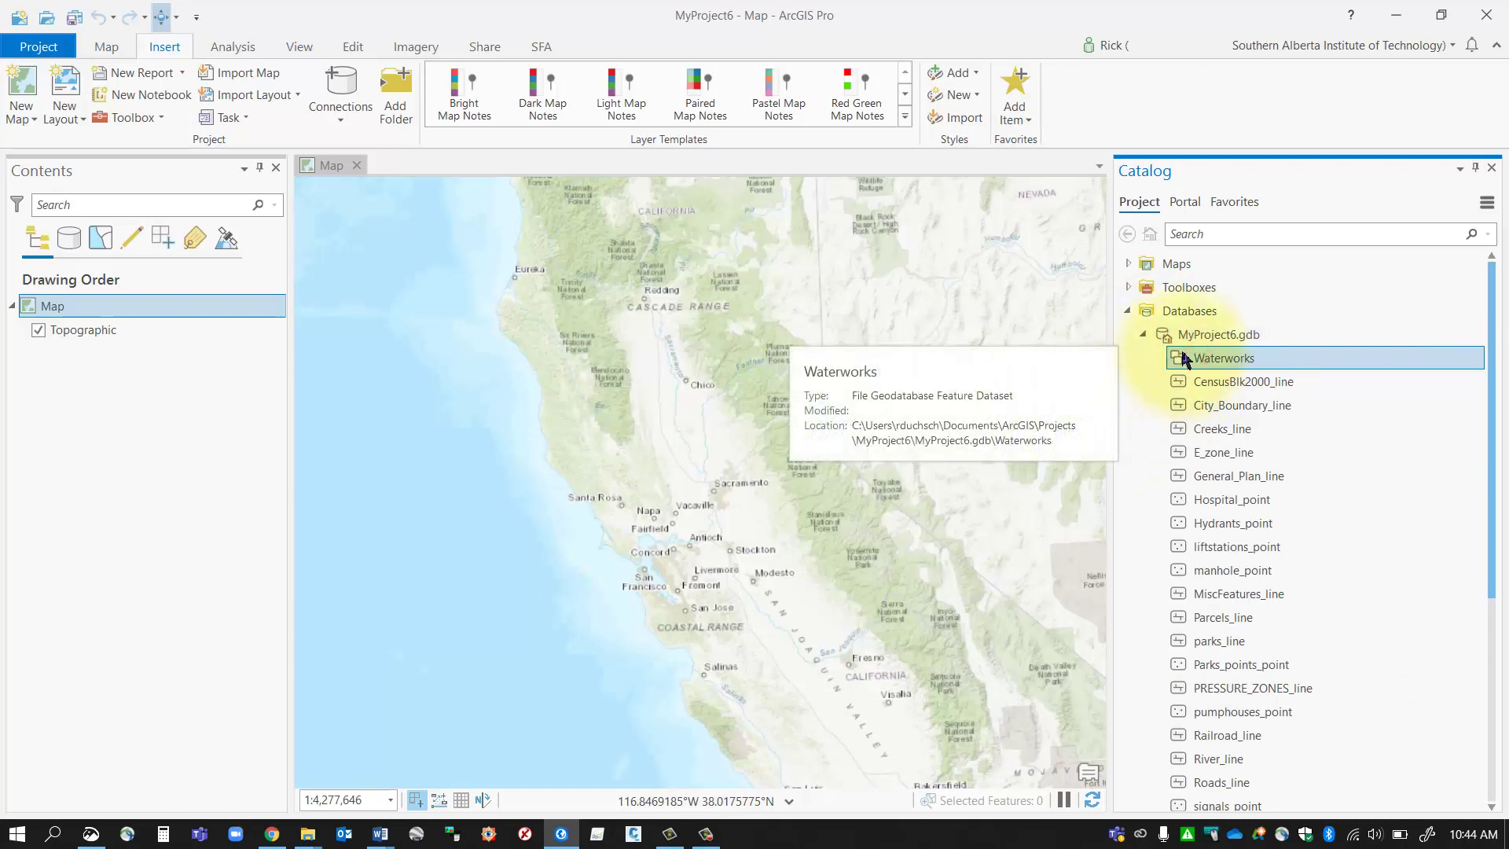
scroll(1242, 503, "down", 4)
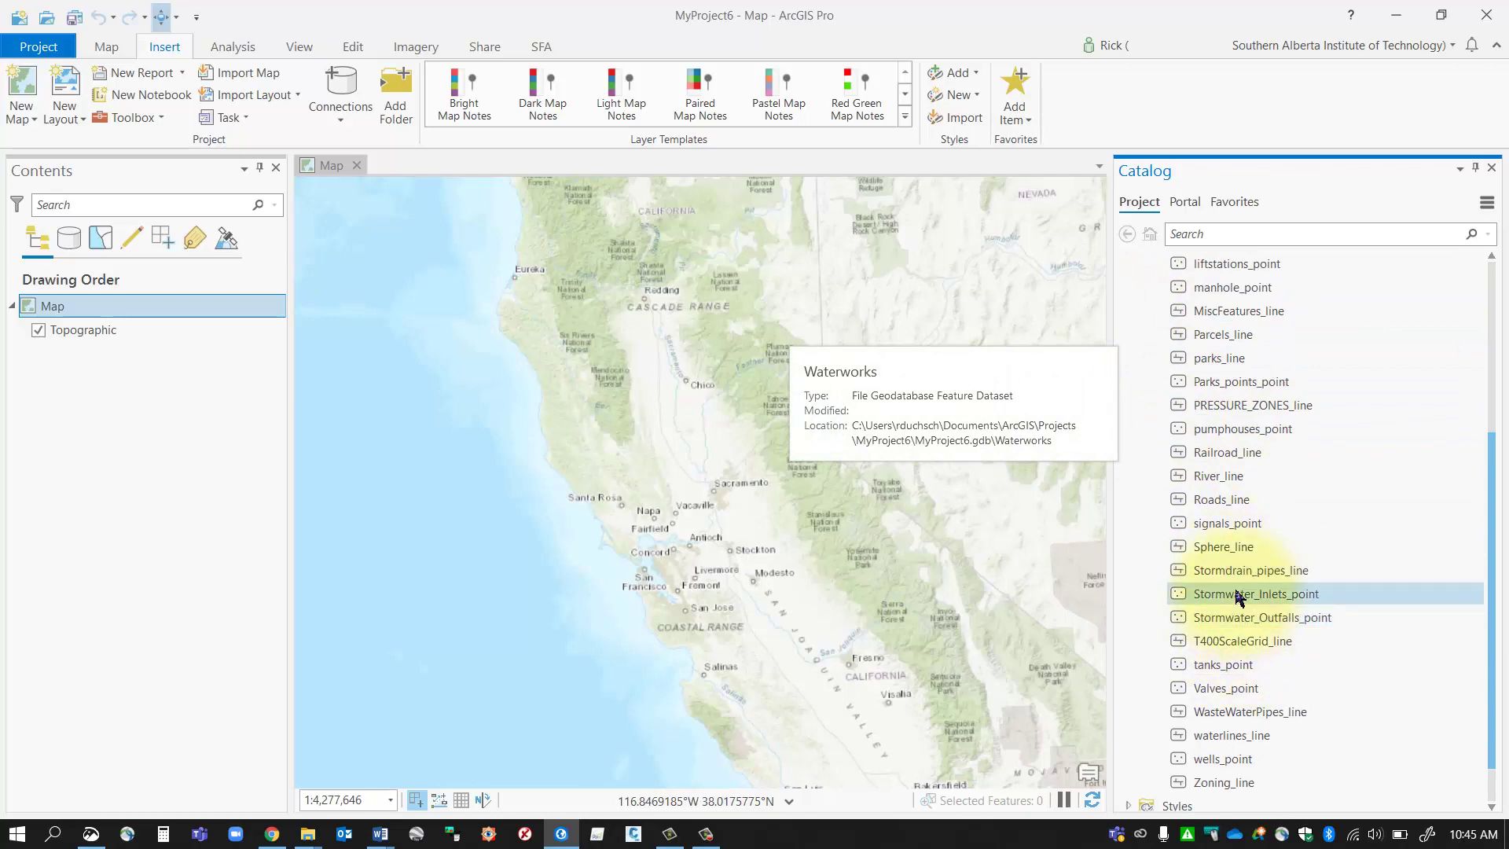
mouse_move(1239, 574)
scroll(1239, 574, "up", 4)
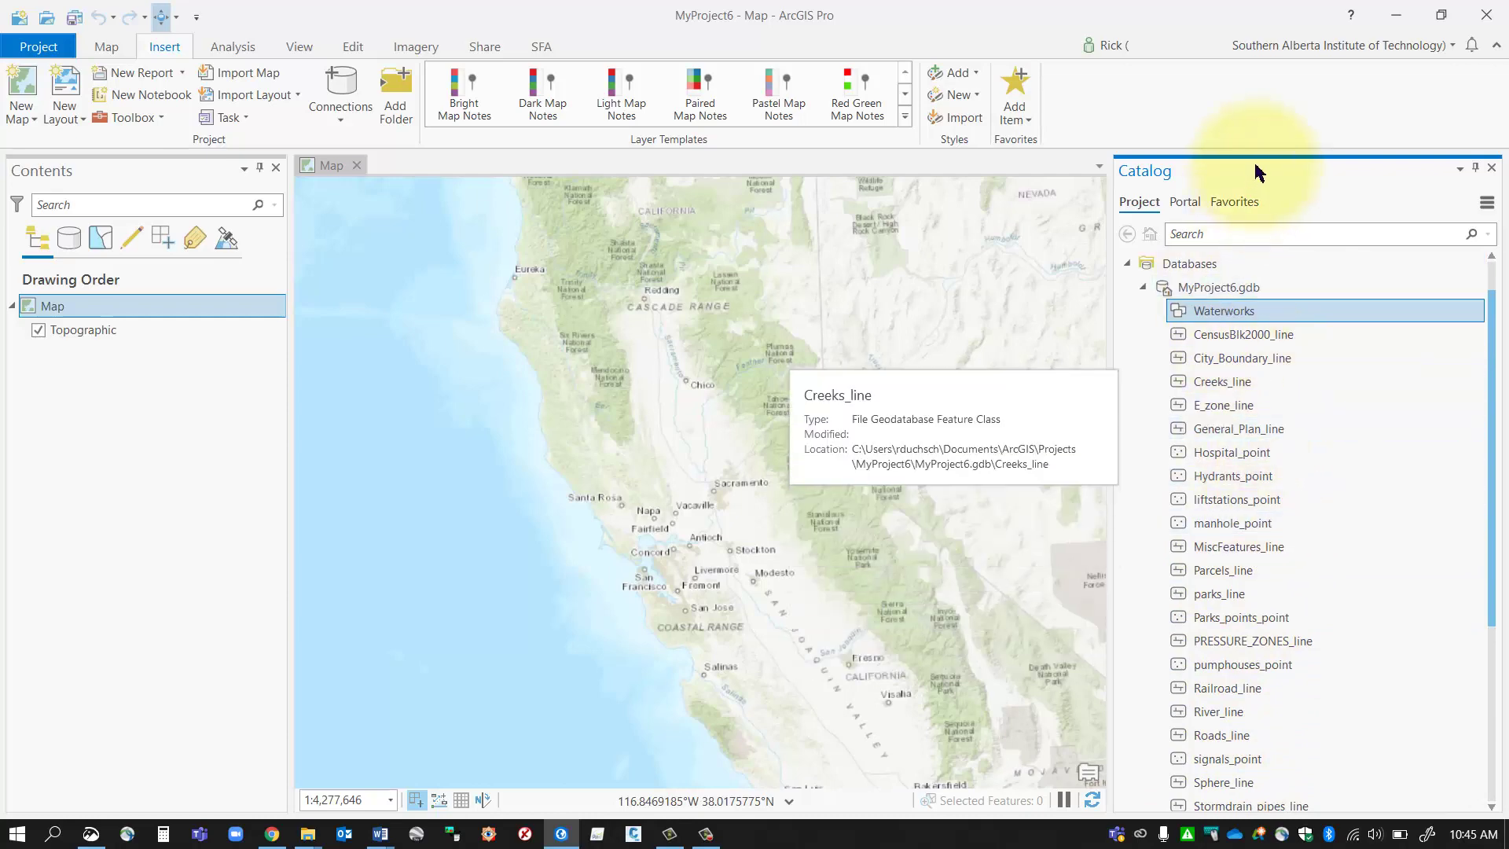
Step: Float and enlarge the Catalog, try moving the three stormwater classes into Waterworks, dismiss the error
left_click_drag(1258, 167, 771, 37)
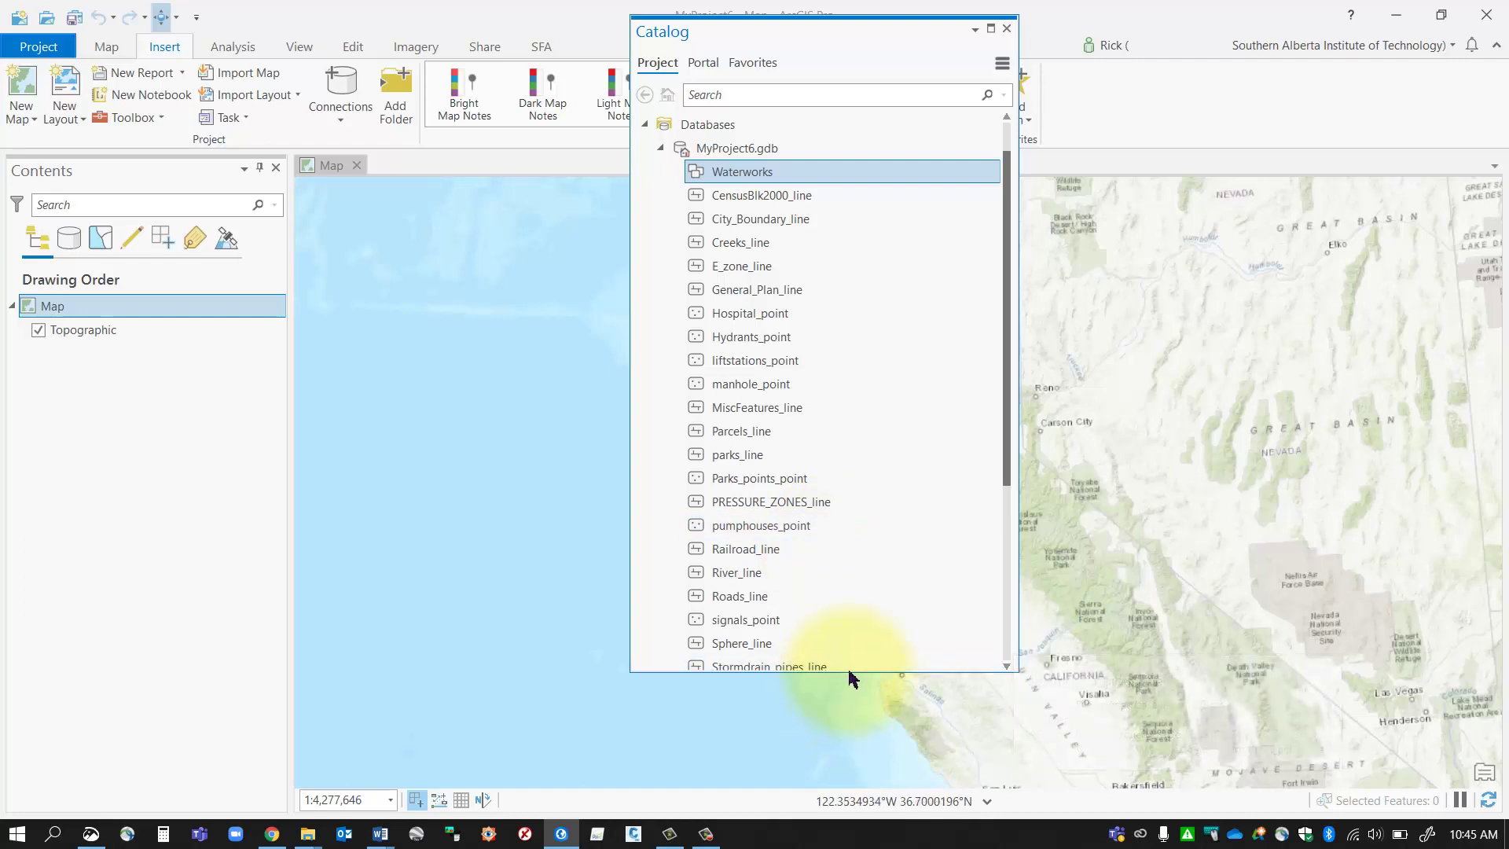
left_click_drag(851, 674, 858, 797)
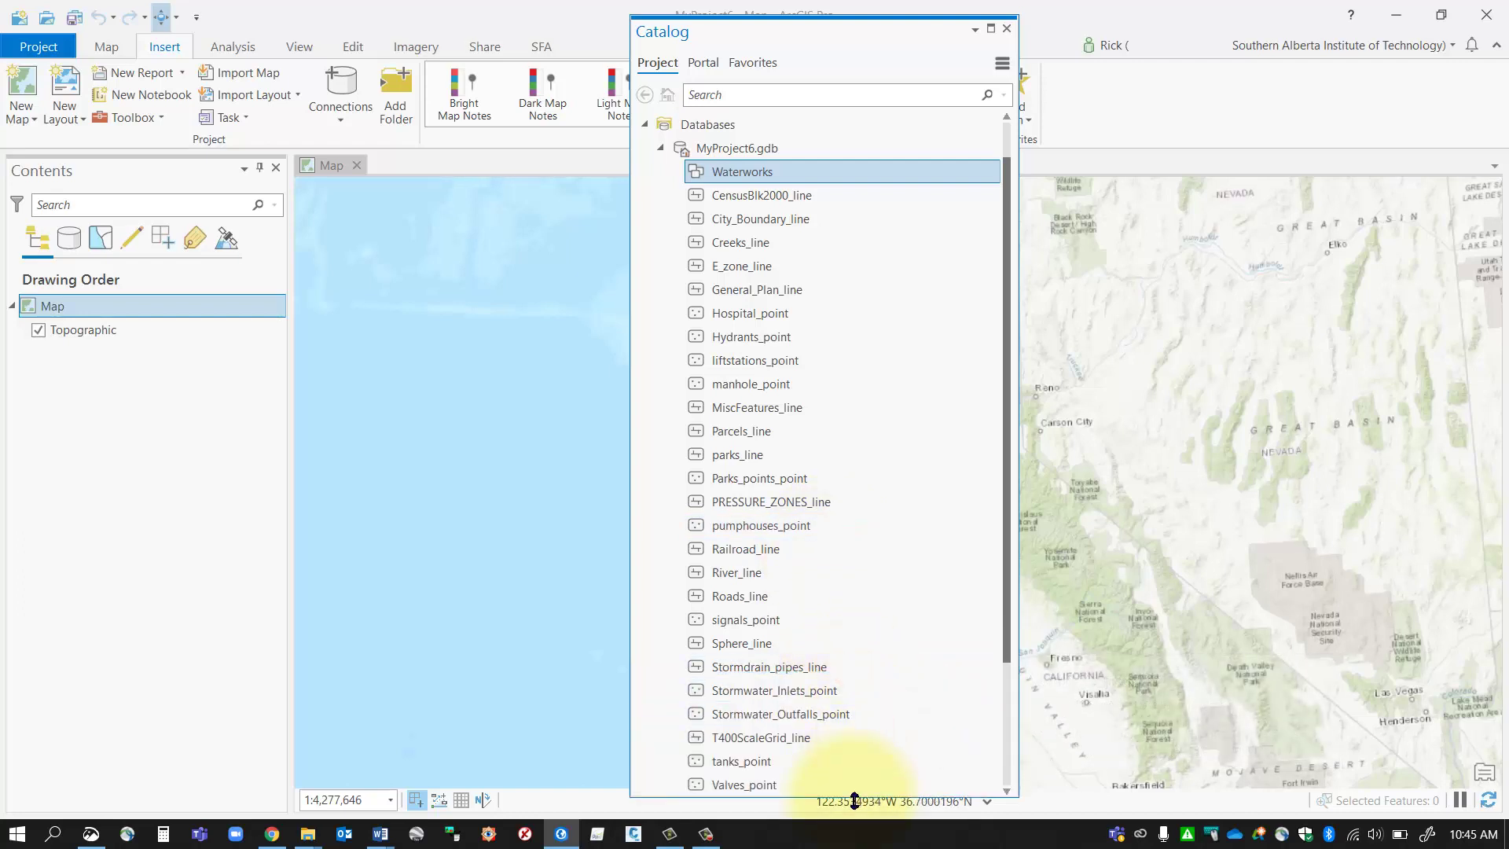
left_click(774, 667)
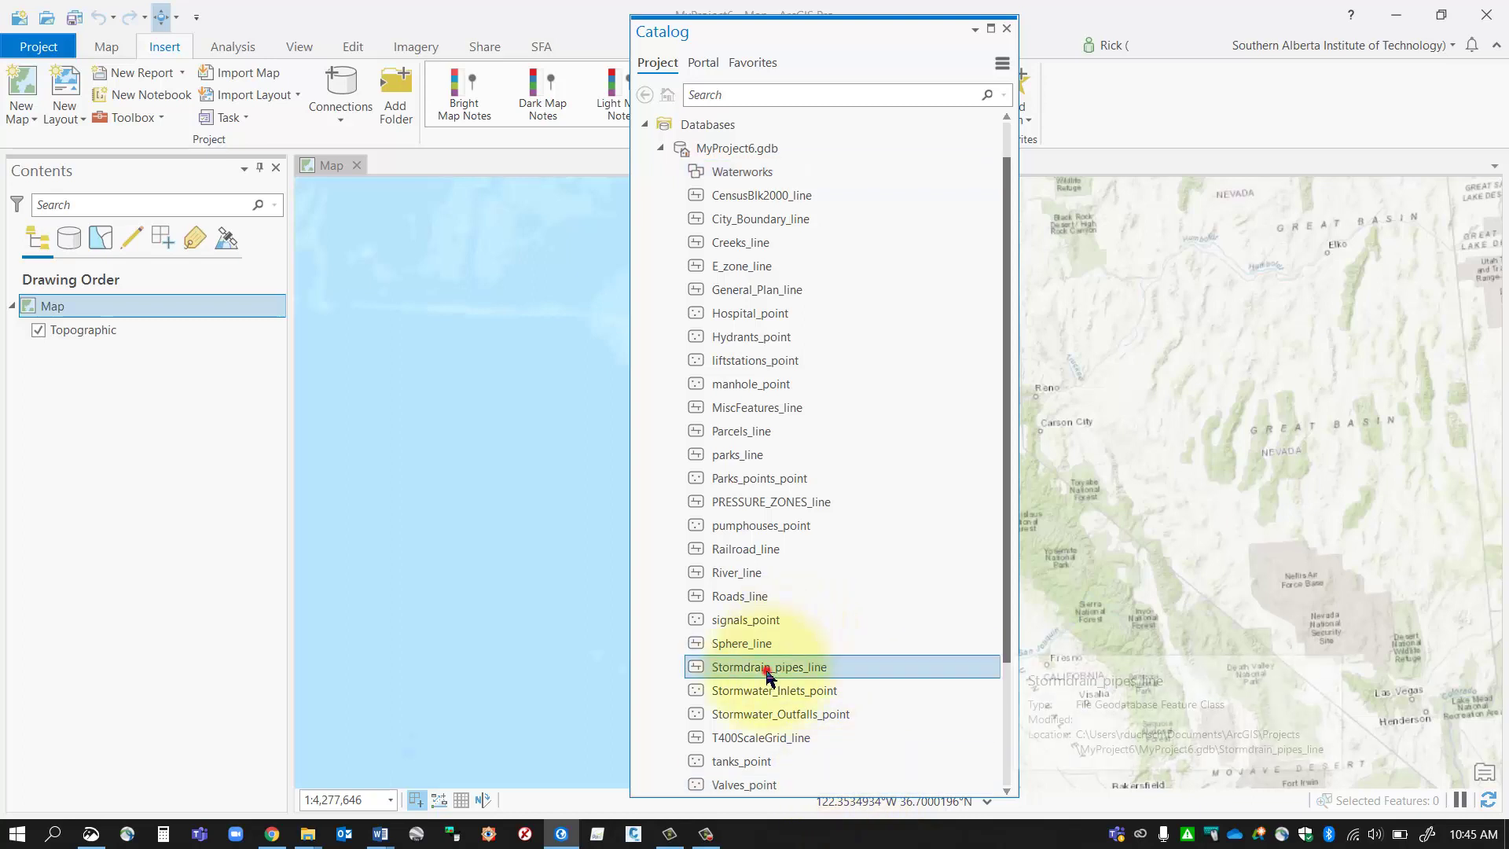
left_click(768, 713, "shift")
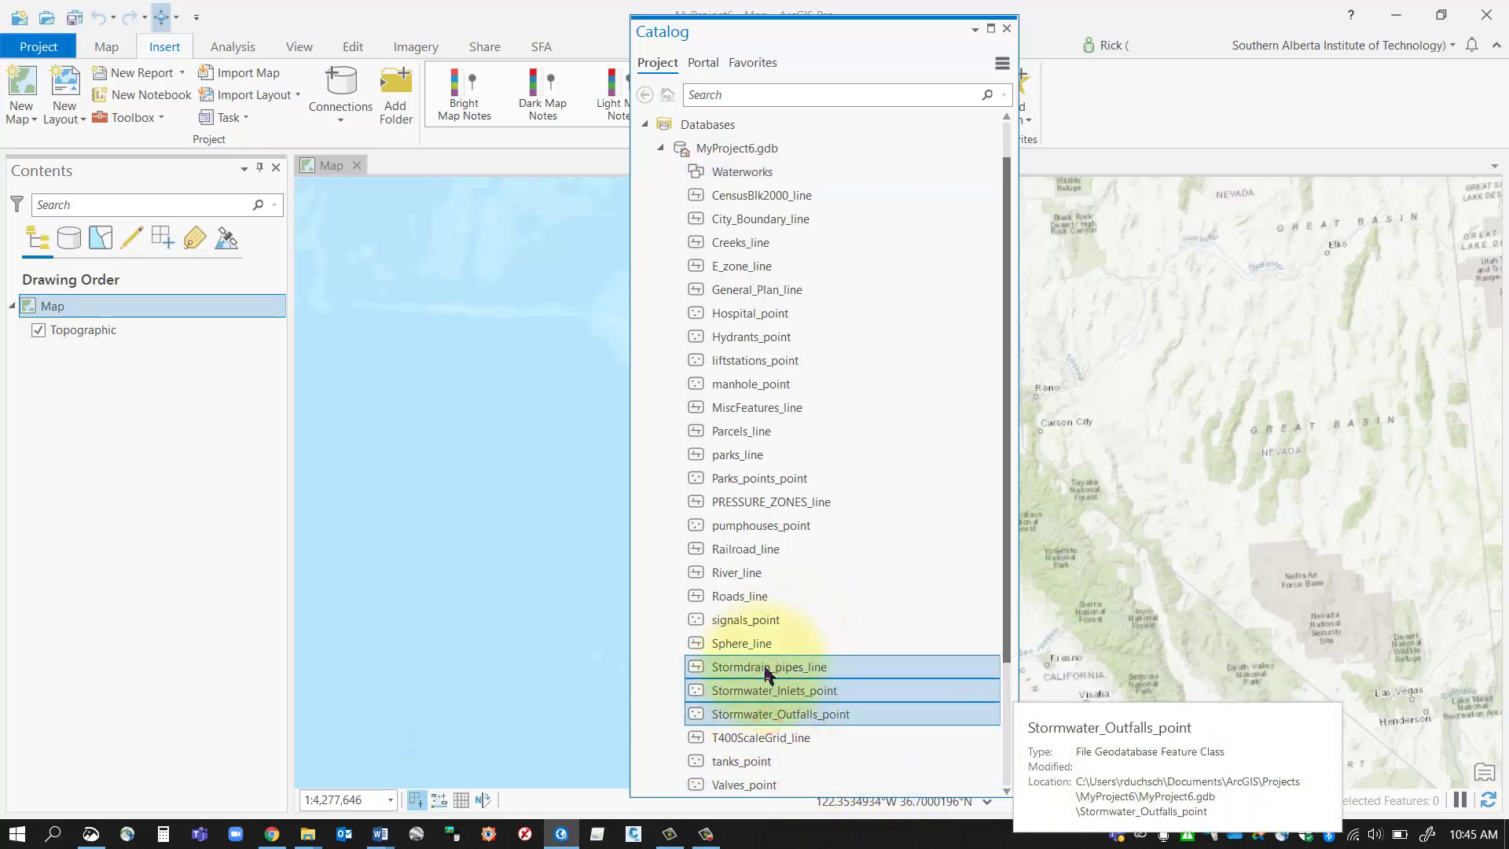
left_click_drag(768, 667, 728, 174)
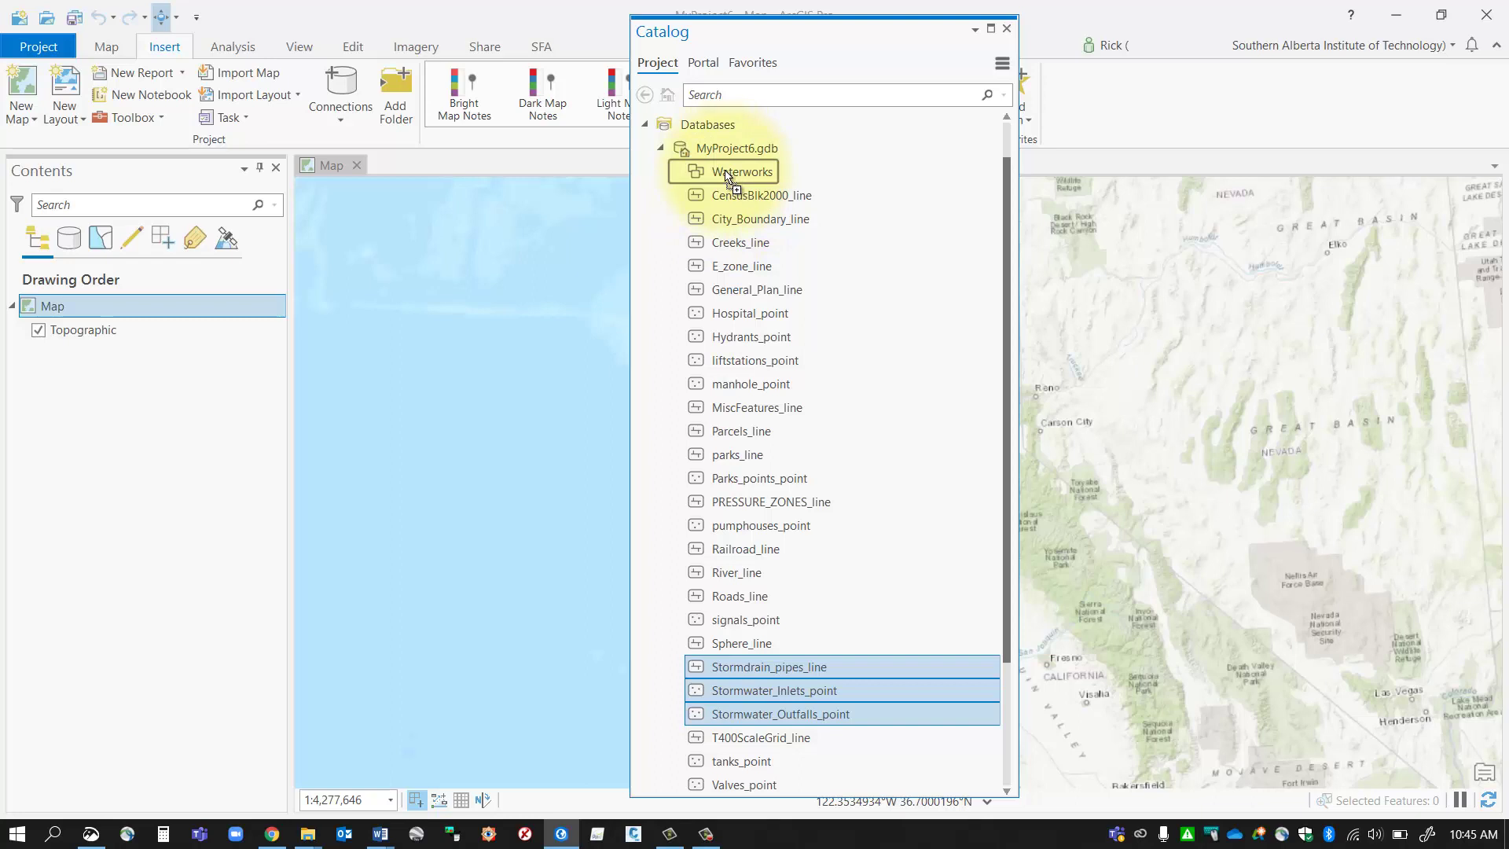
left_click_drag(725, 176, 725, 176)
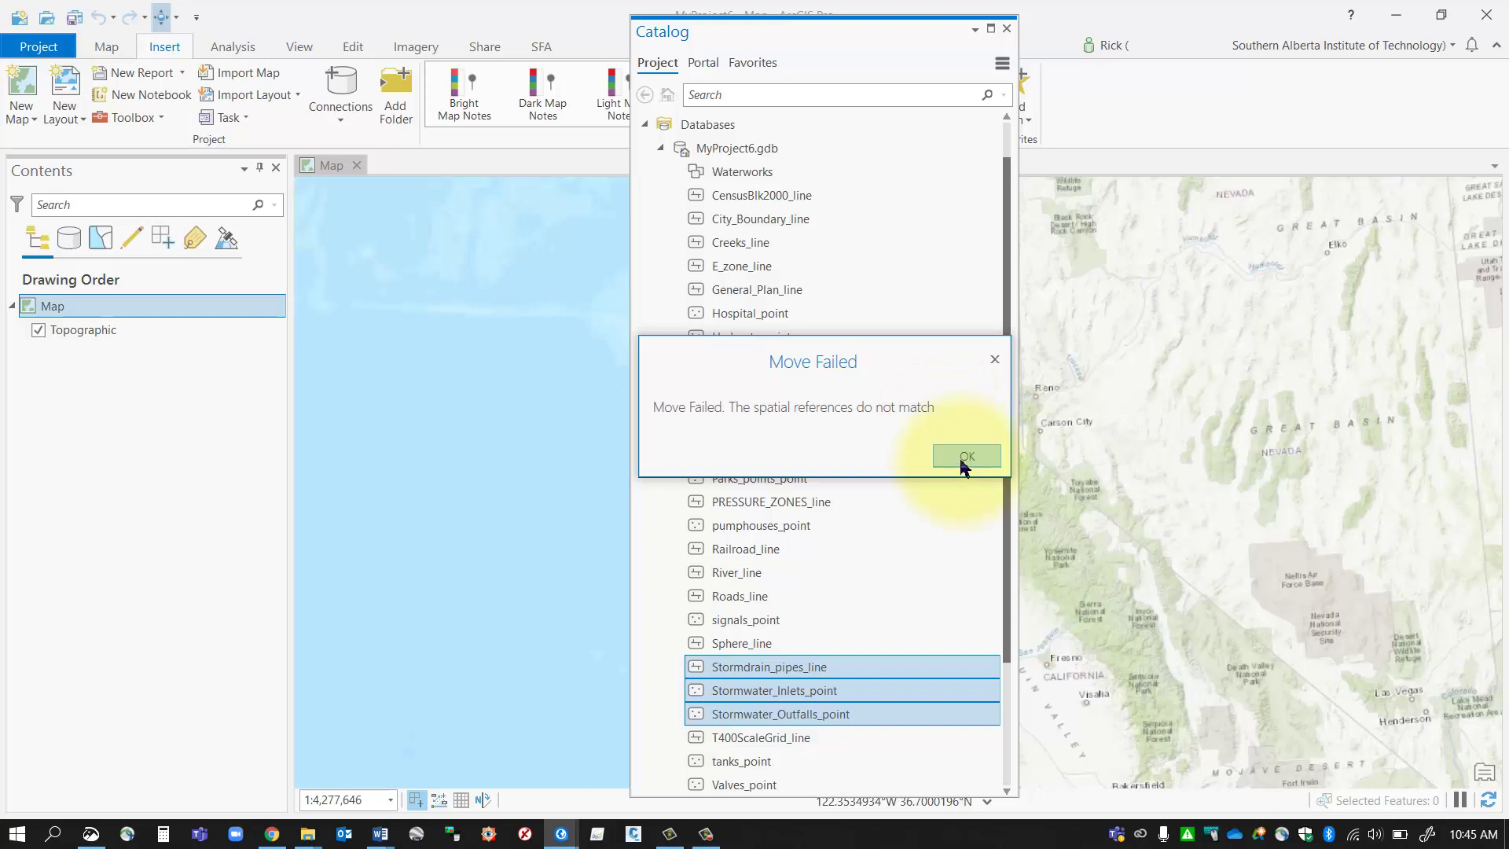
left_click(964, 455)
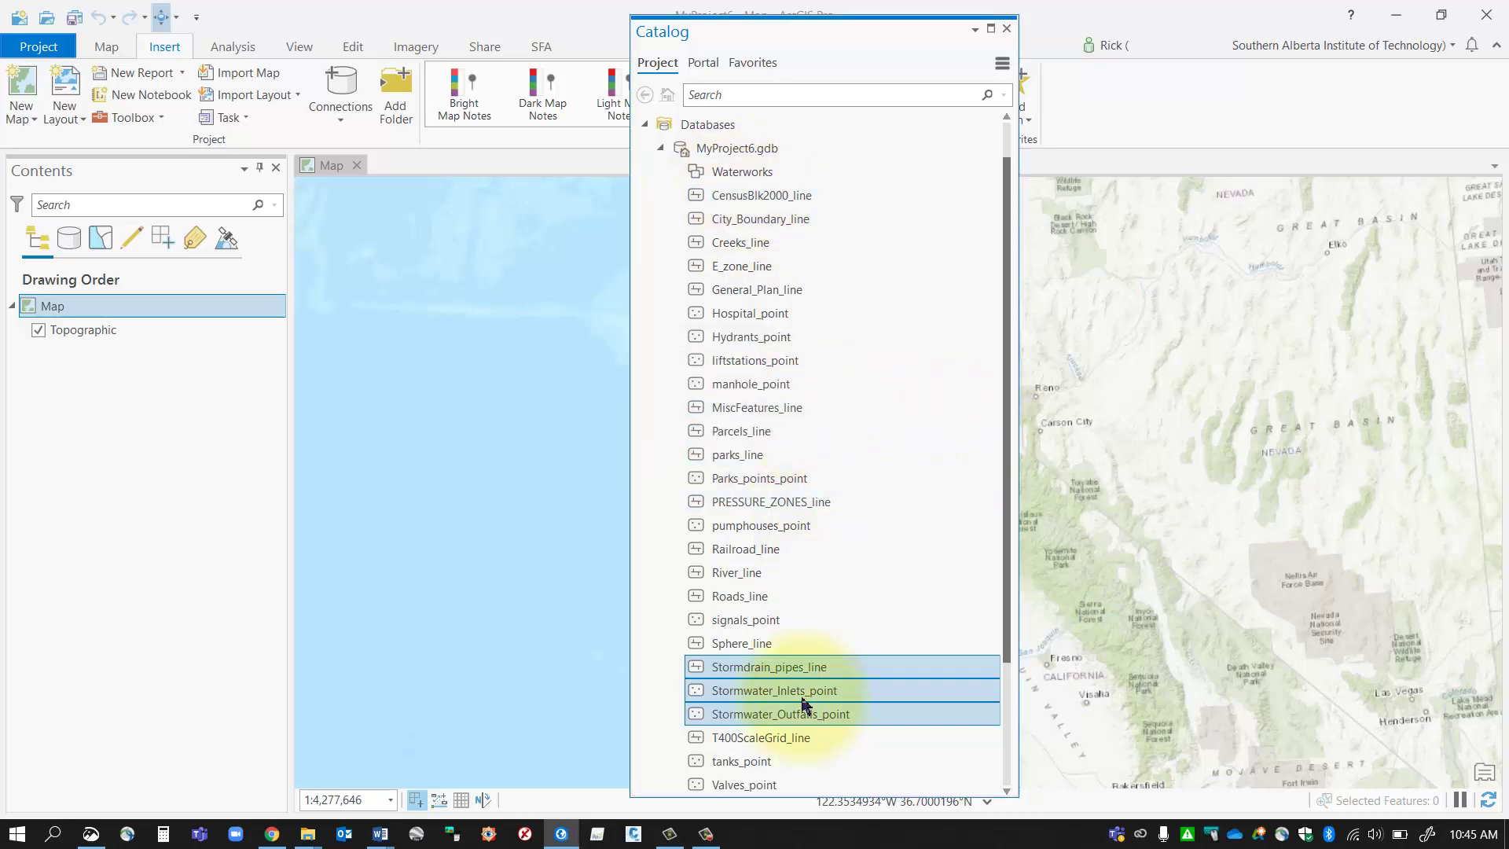
Step: Open the Import Feature Class(es) tool for the Waterworks dataset
left_click(742, 173)
right_click(741, 173)
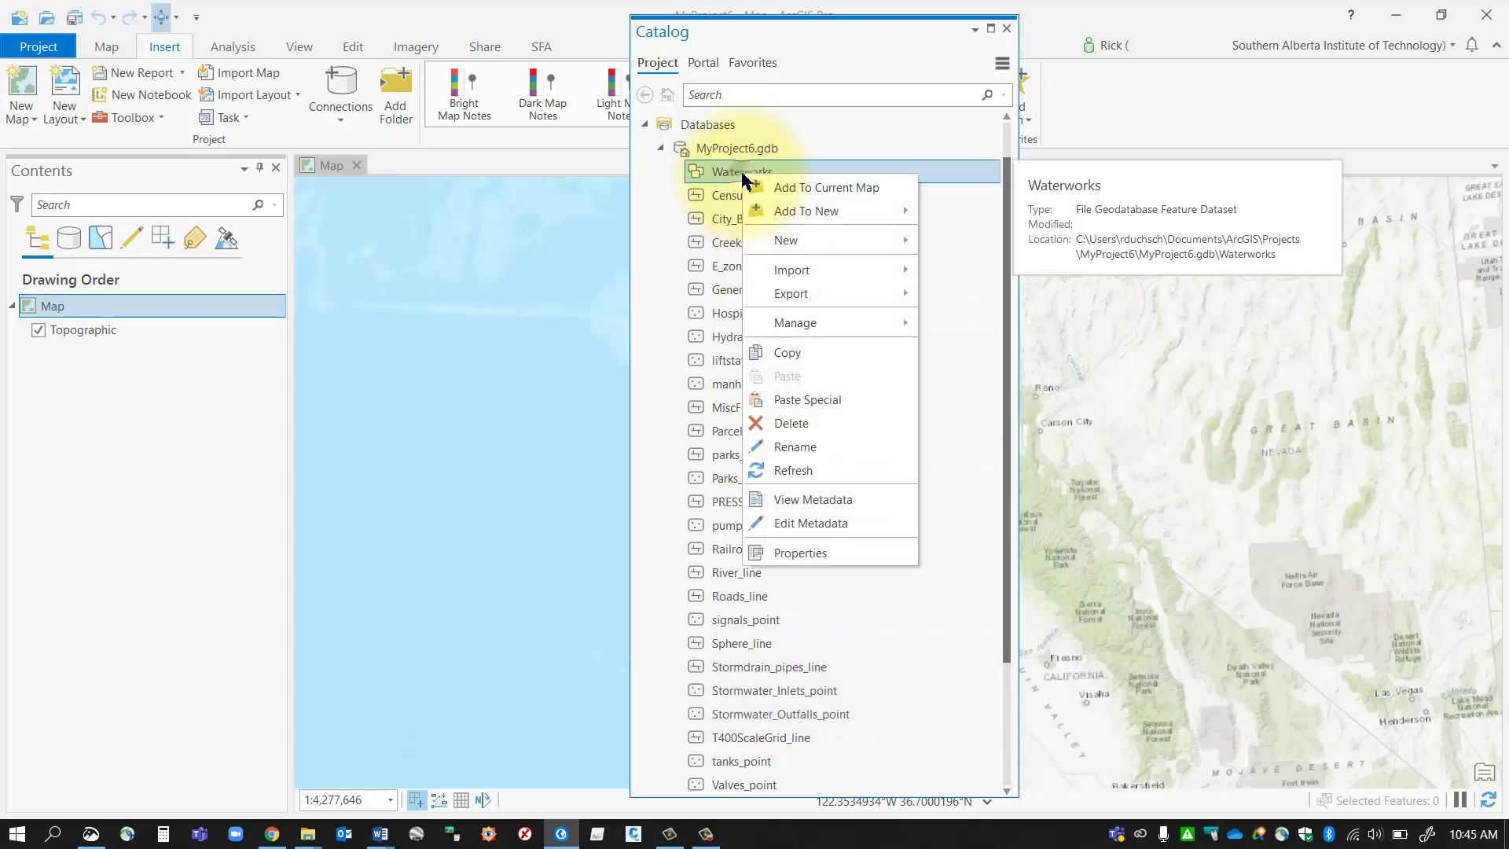
mouse_move(792, 284)
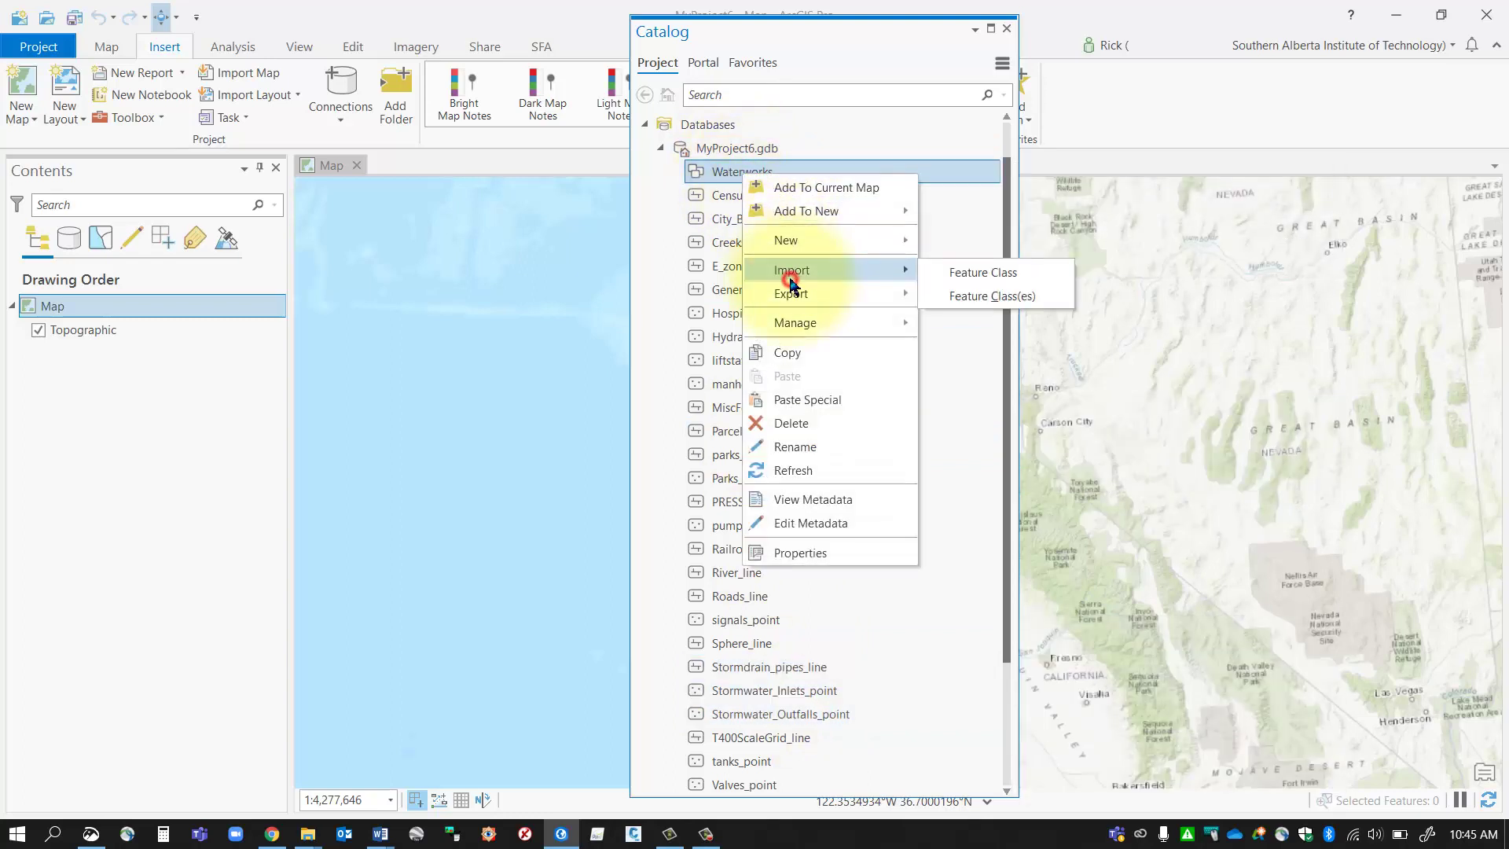
left_click(981, 299)
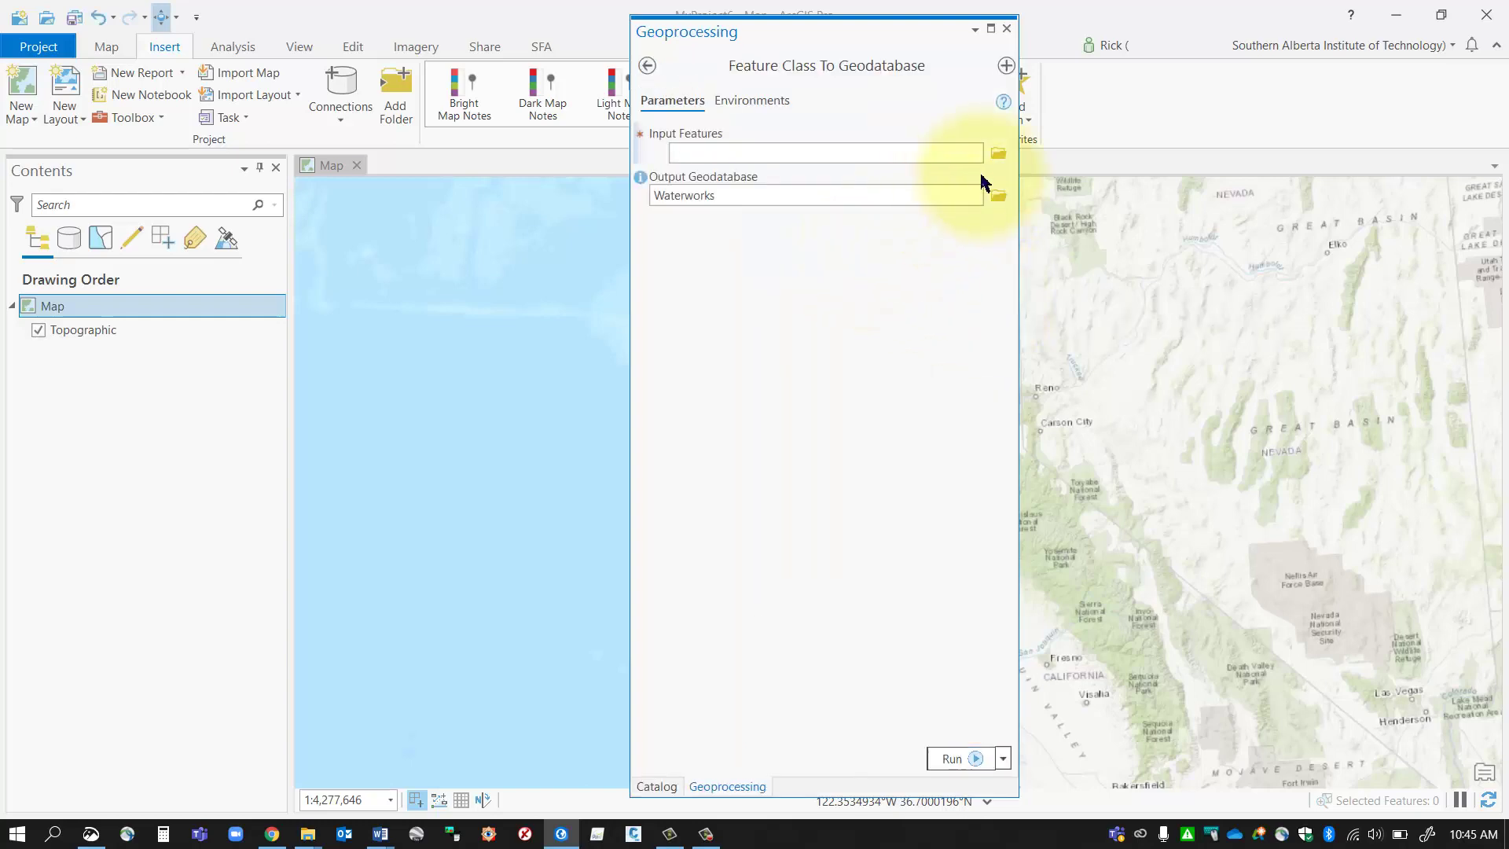
Step: Choose the four stormwater and wastewater shapefiles as inputs and run the import into Waterworks
left_click(1003, 155)
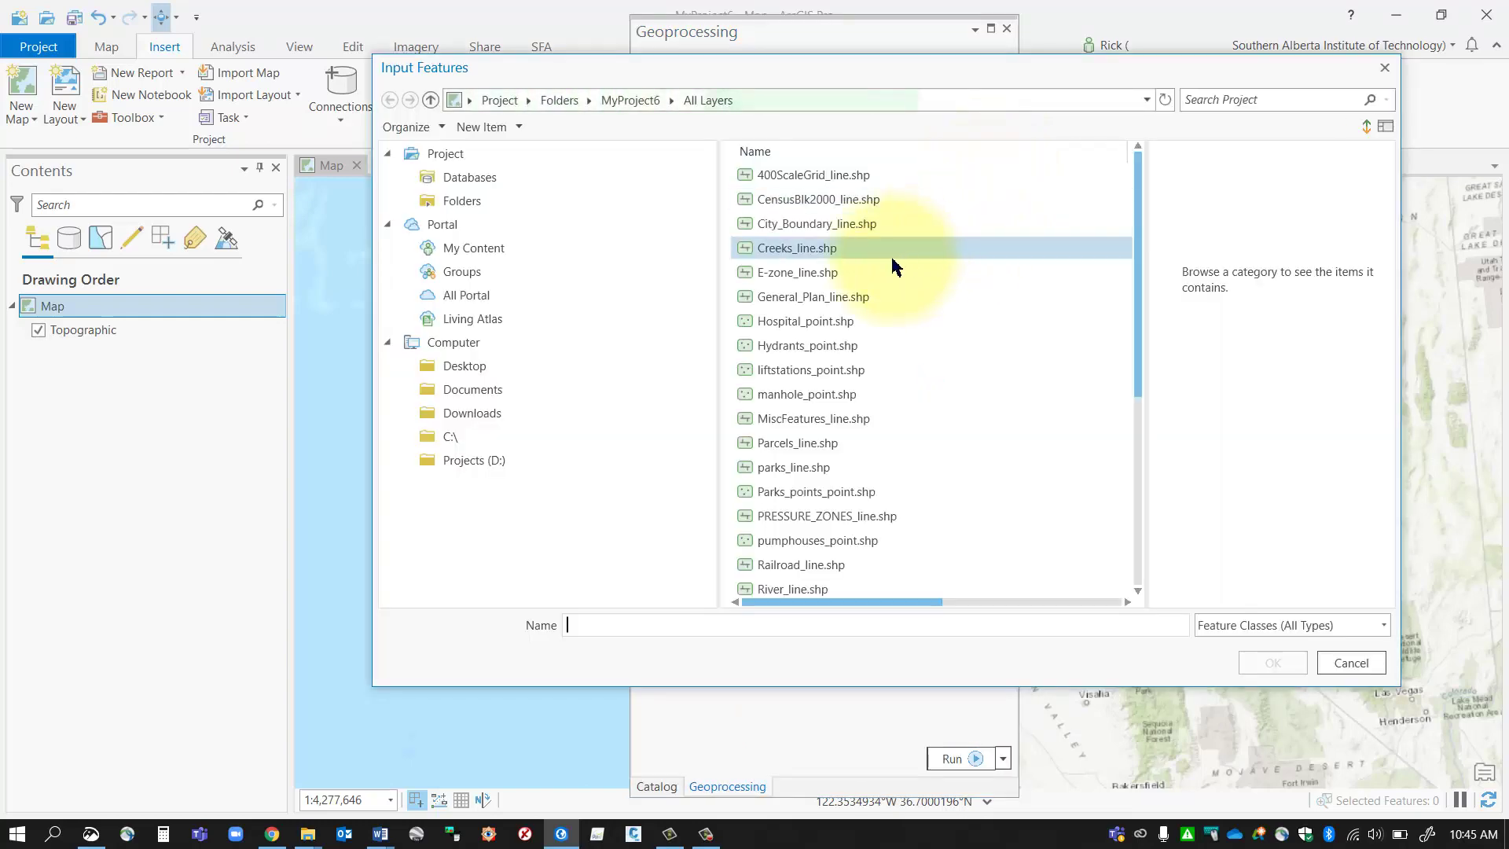
scroll(848, 377, "down", 5)
left_click(786, 372)
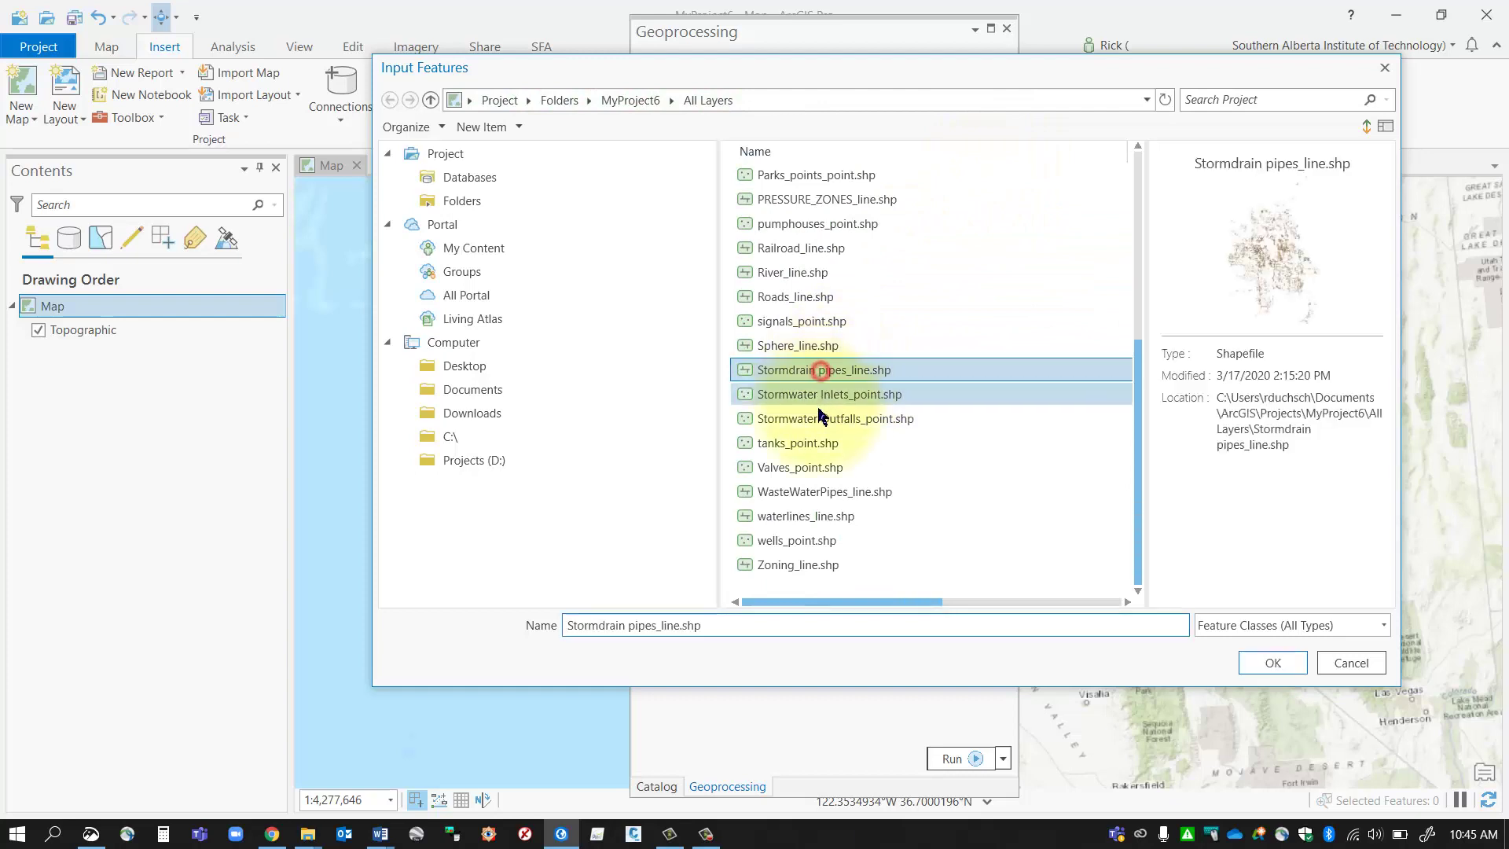
left_click(818, 414, "shift")
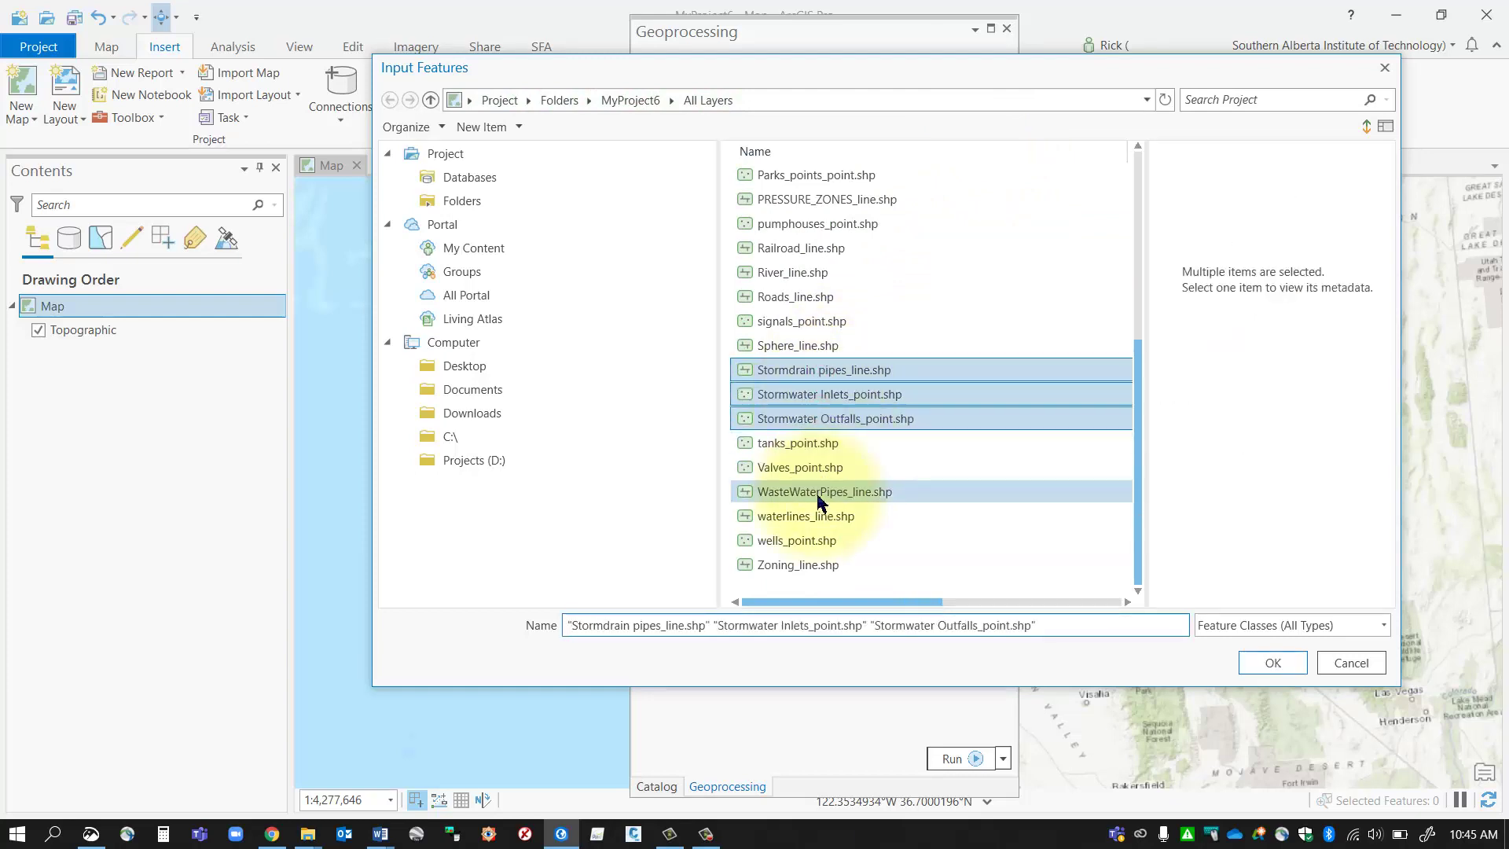
left_click(817, 493, "ctrl")
left_click(1272, 662)
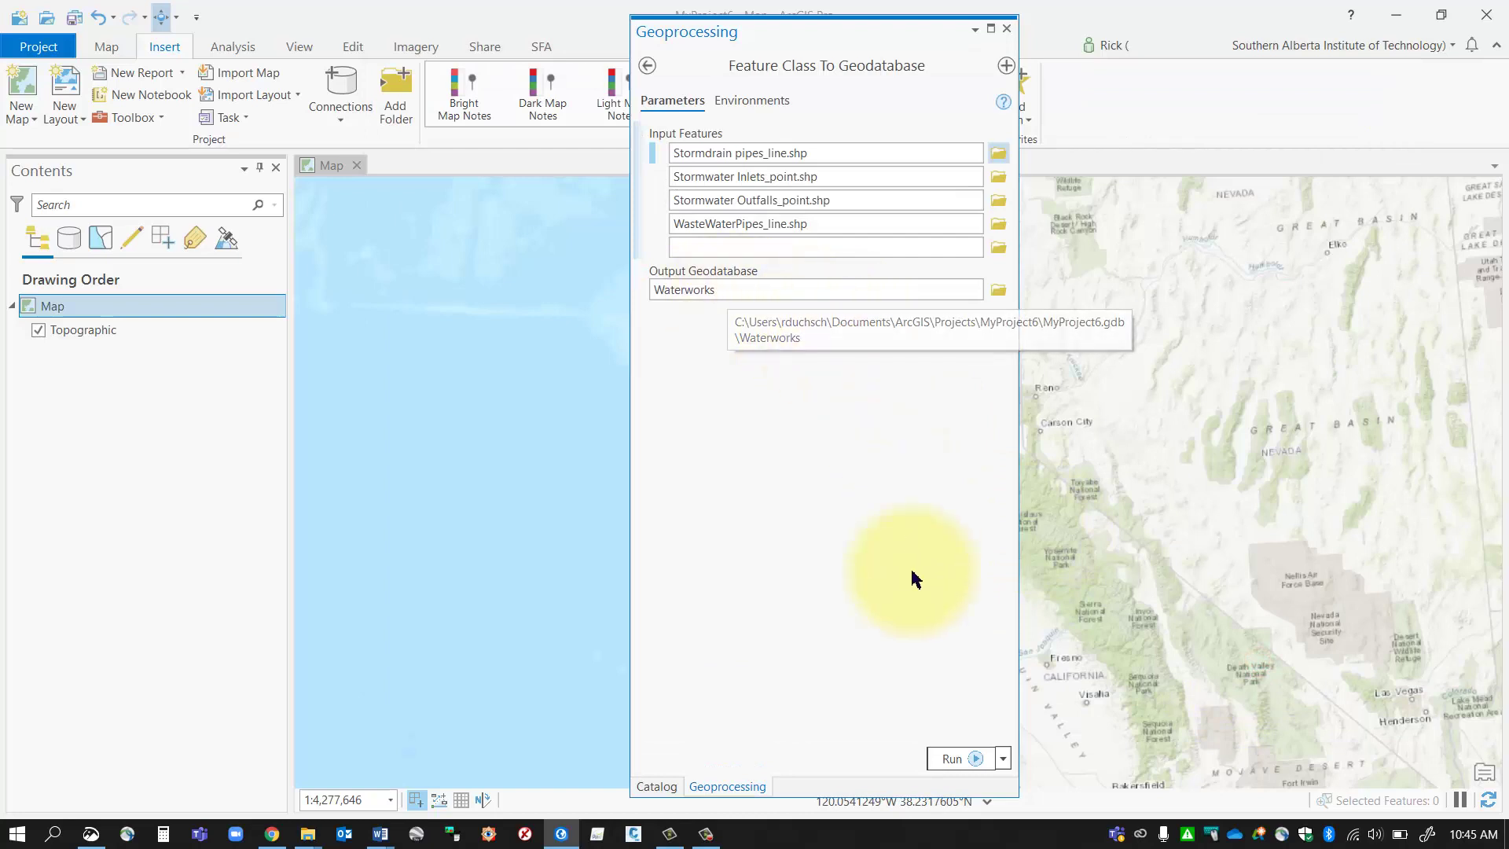
left_click(936, 284)
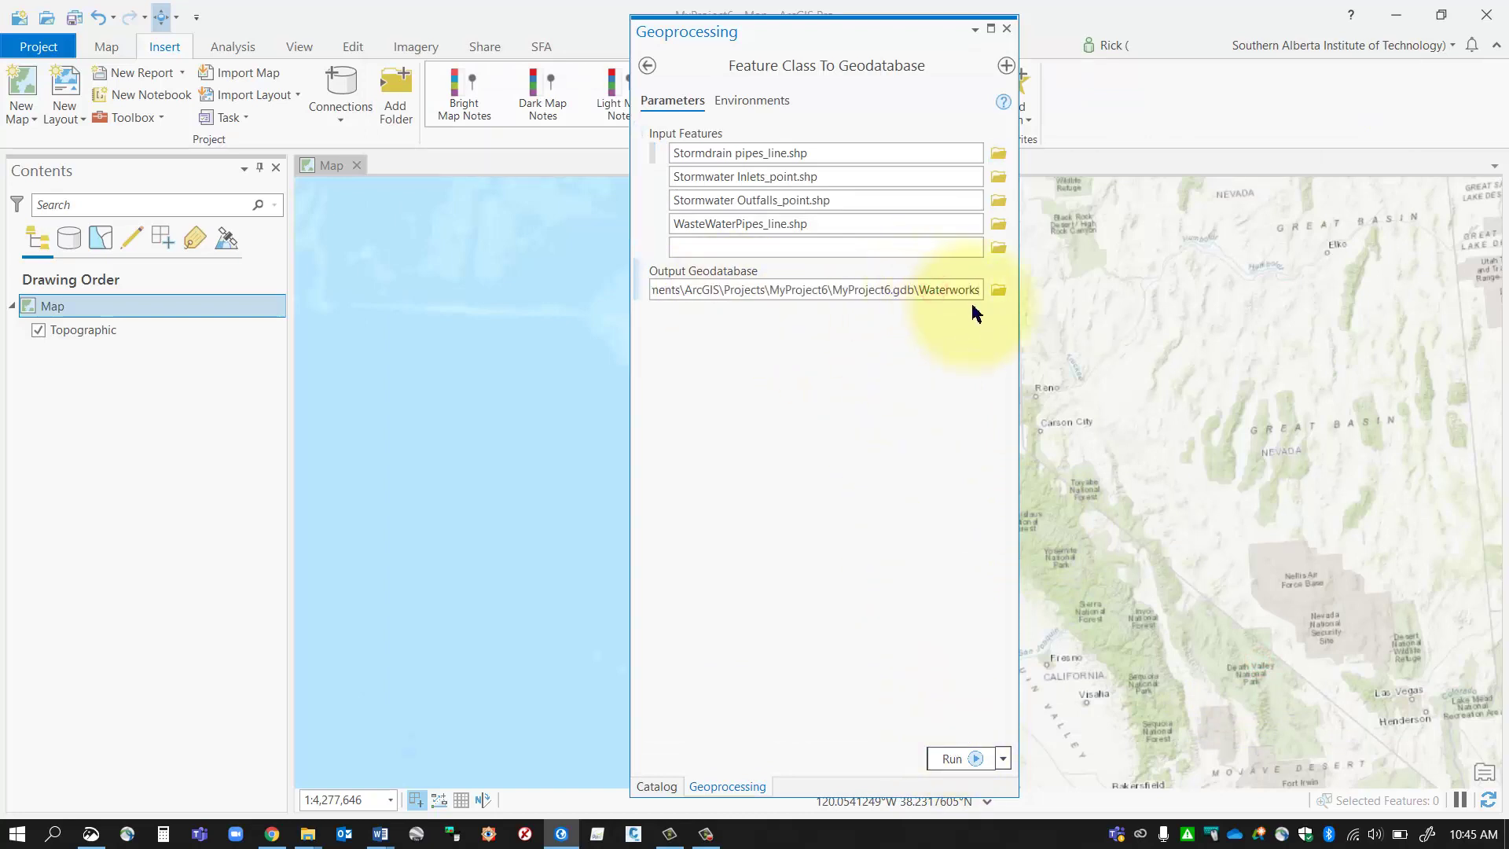
left_click_drag(924, 291, 974, 296)
left_click(954, 759)
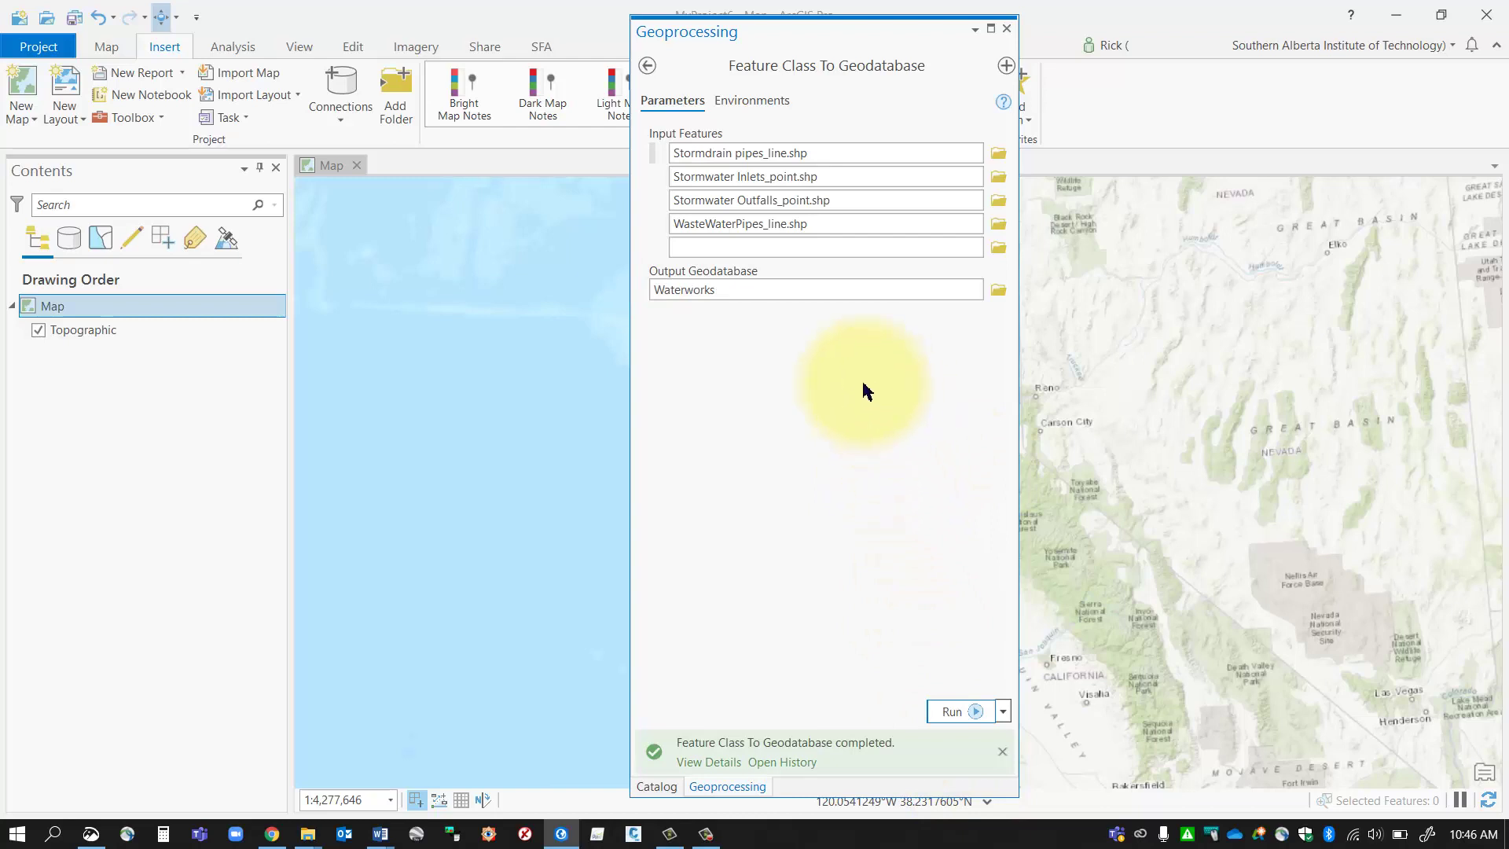
Step: Close the import tool, dock the Catalog on the right, and expand Waterworks
left_click(1007, 29)
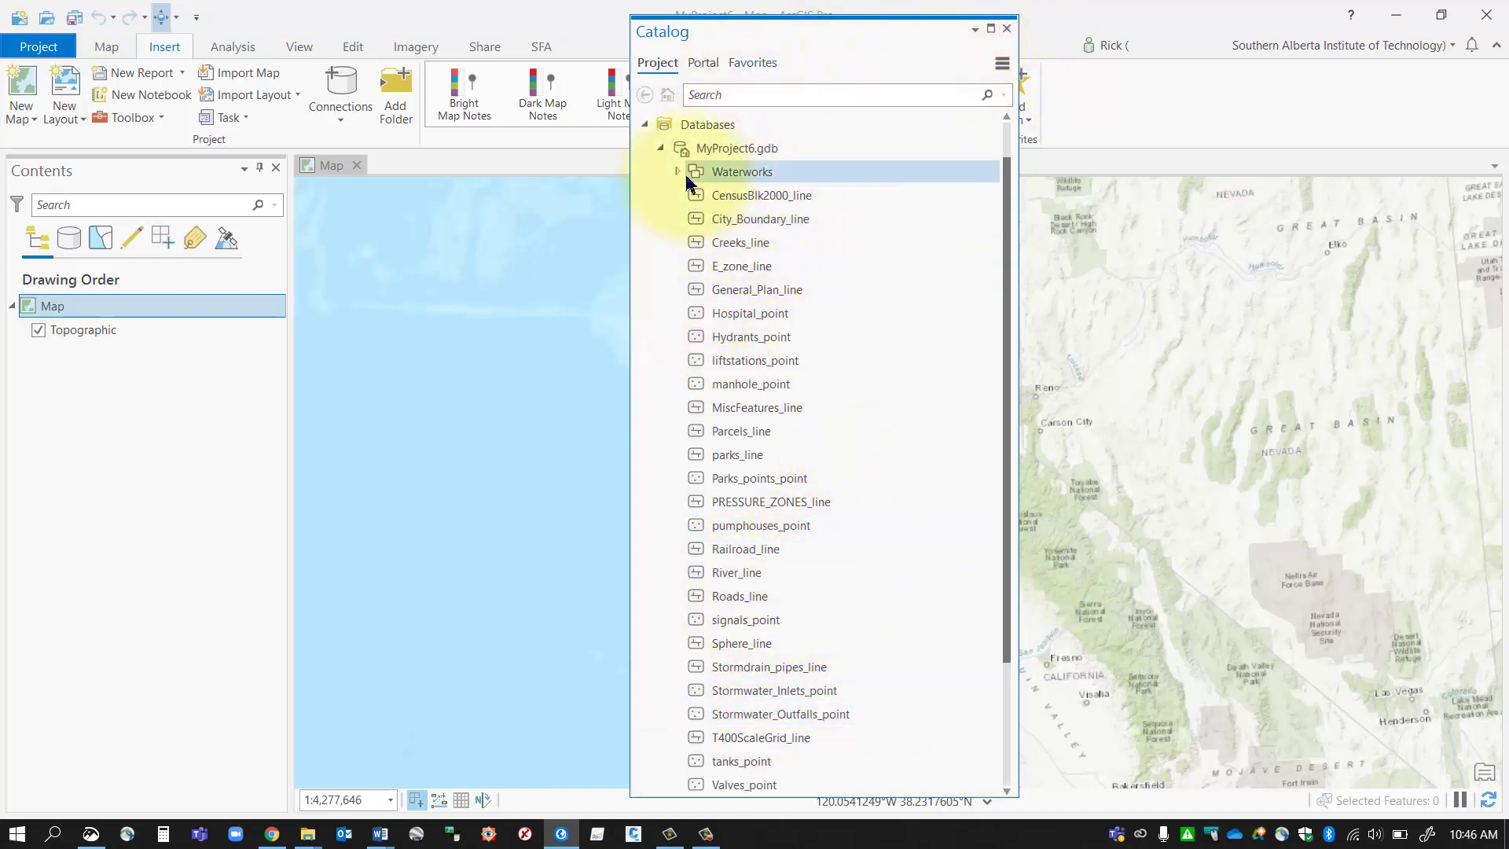
left_click_drag(778, 35, 1147, 157)
left_click_drag(1223, 290, 1485, 493)
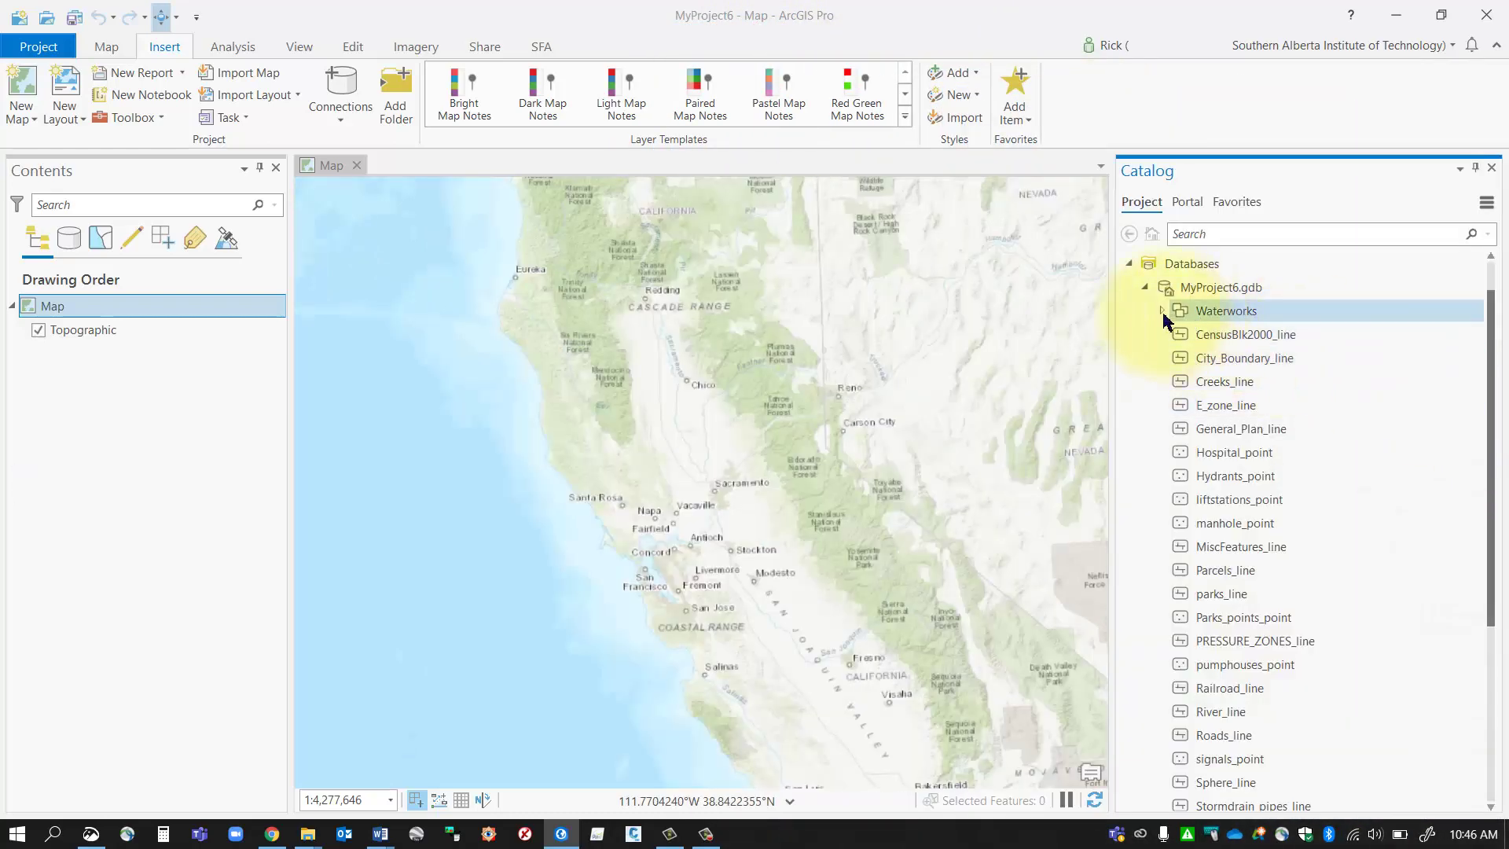
left_click(1160, 312)
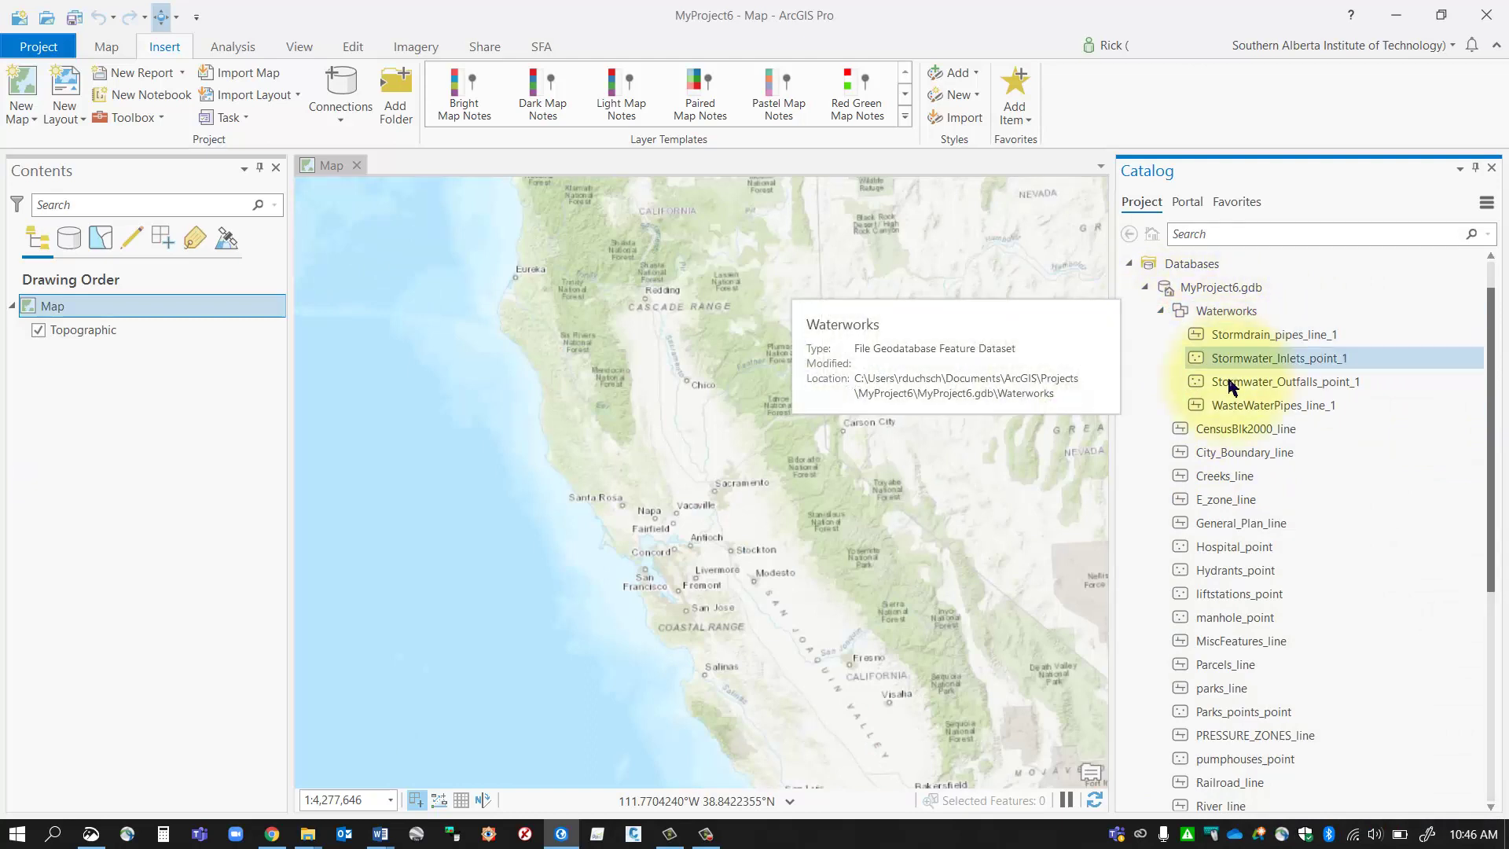
Step: Create a BoundaryLayer feature dataset in MyProject6.gdb using the default Web Mercator coordinate system
right_click(1210, 291)
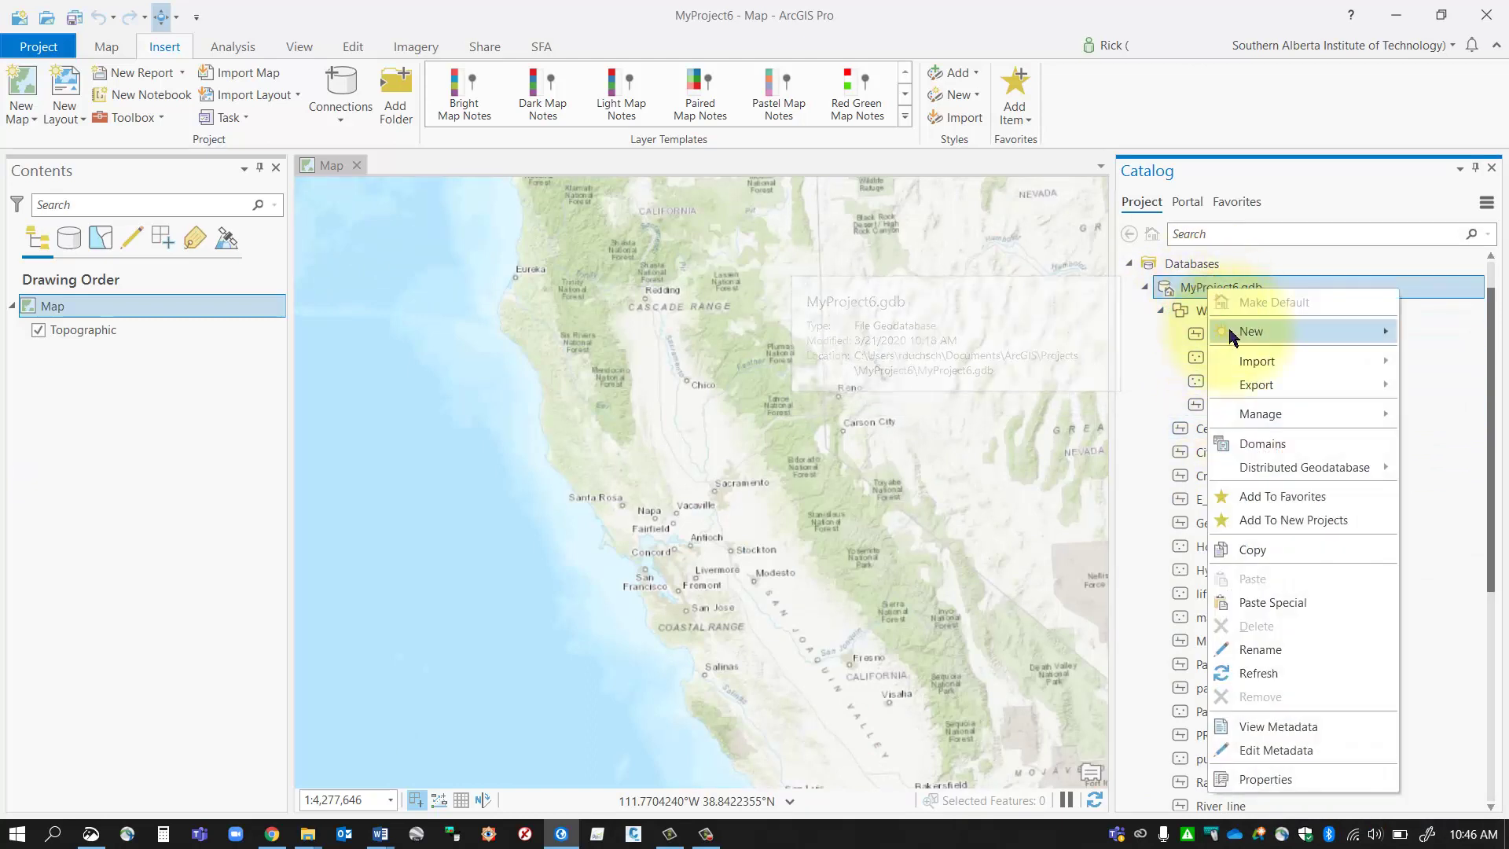
mouse_move(1232, 330)
left_click(1171, 338)
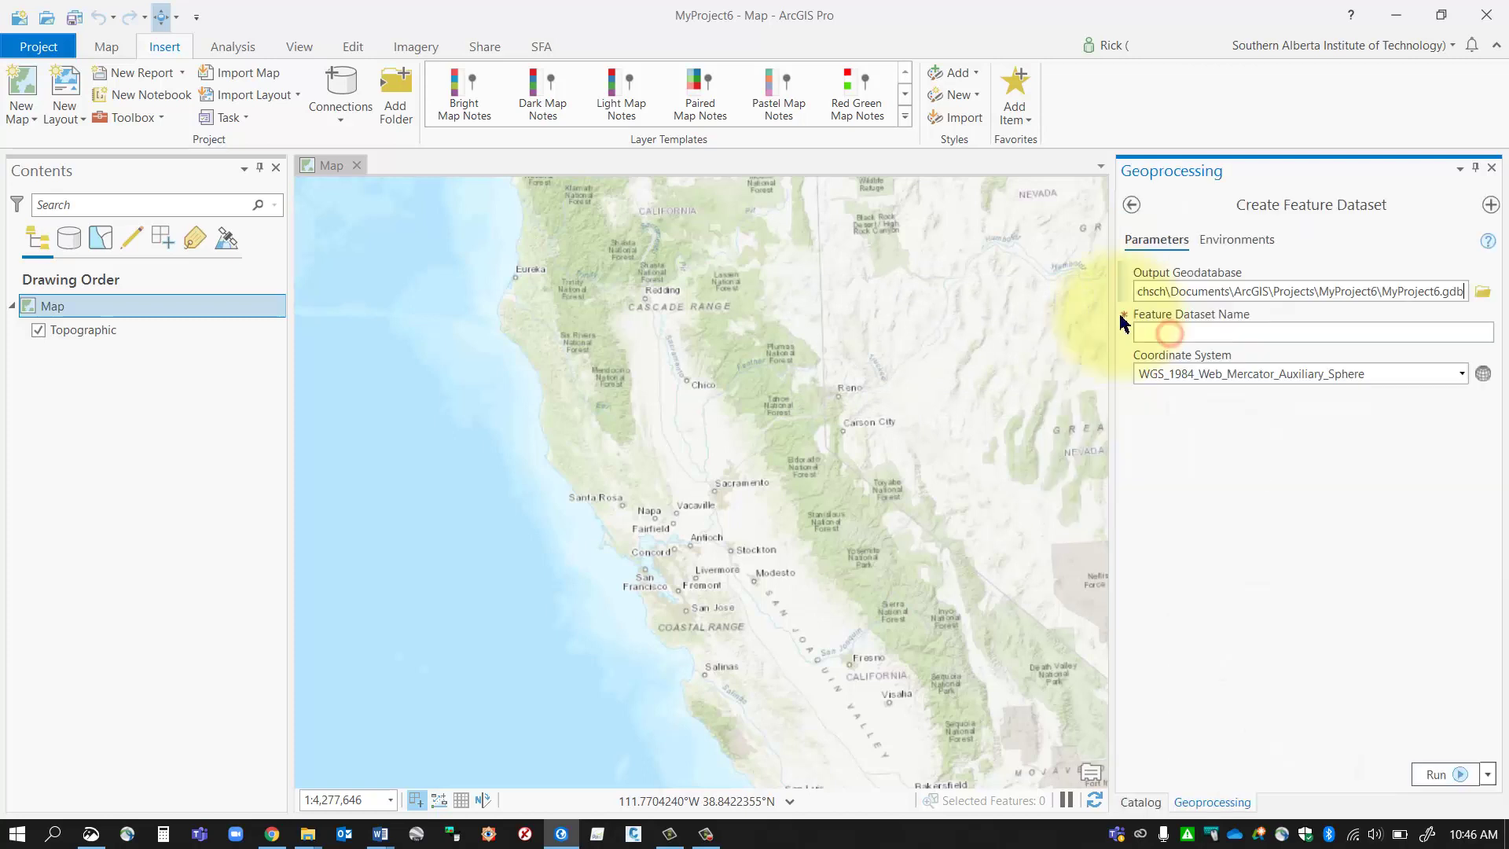
left_click(1244, 337)
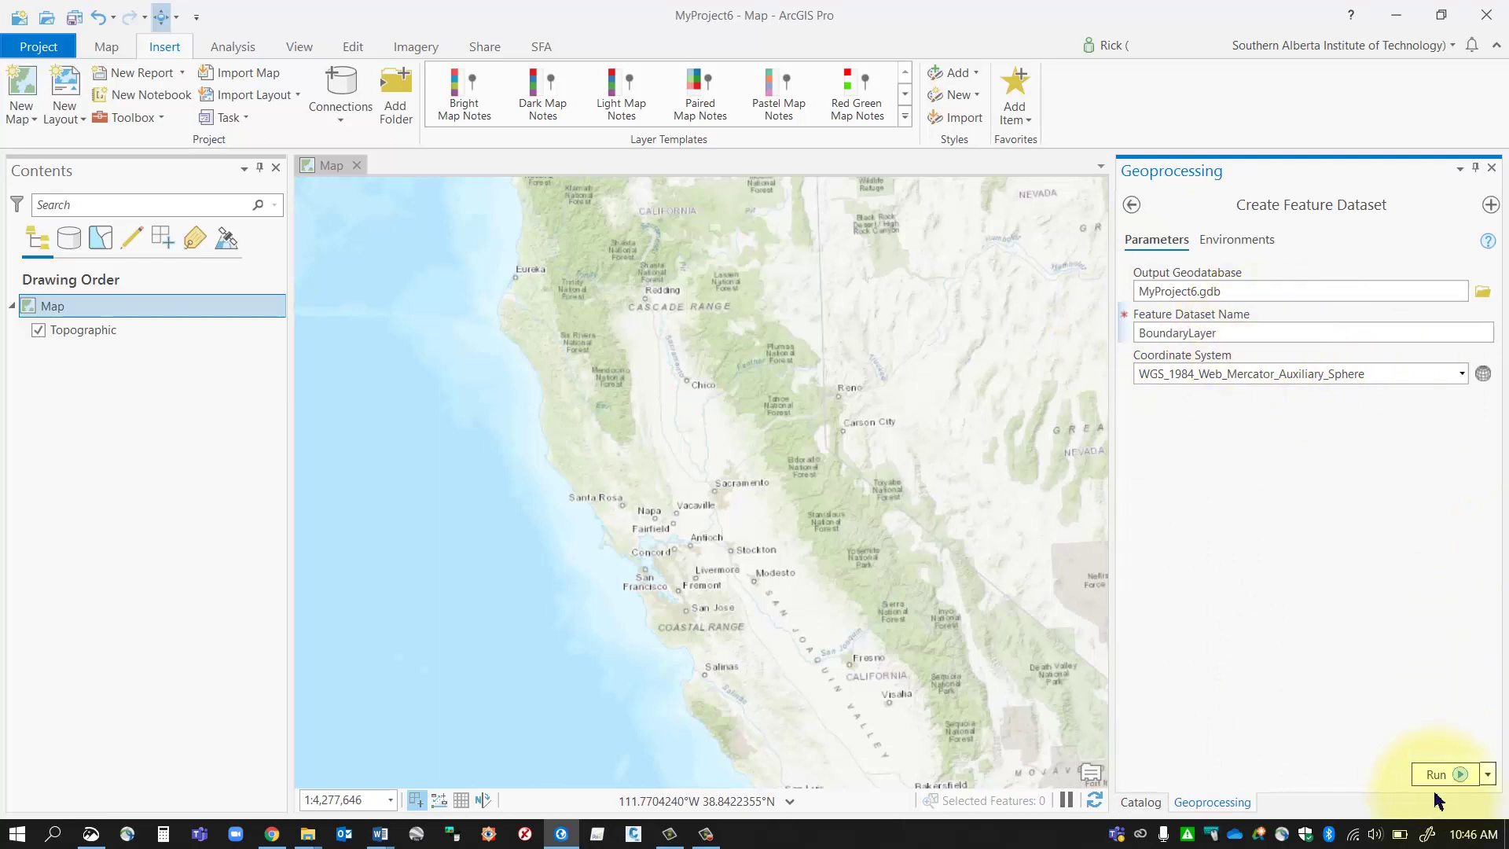
left_click(1436, 775)
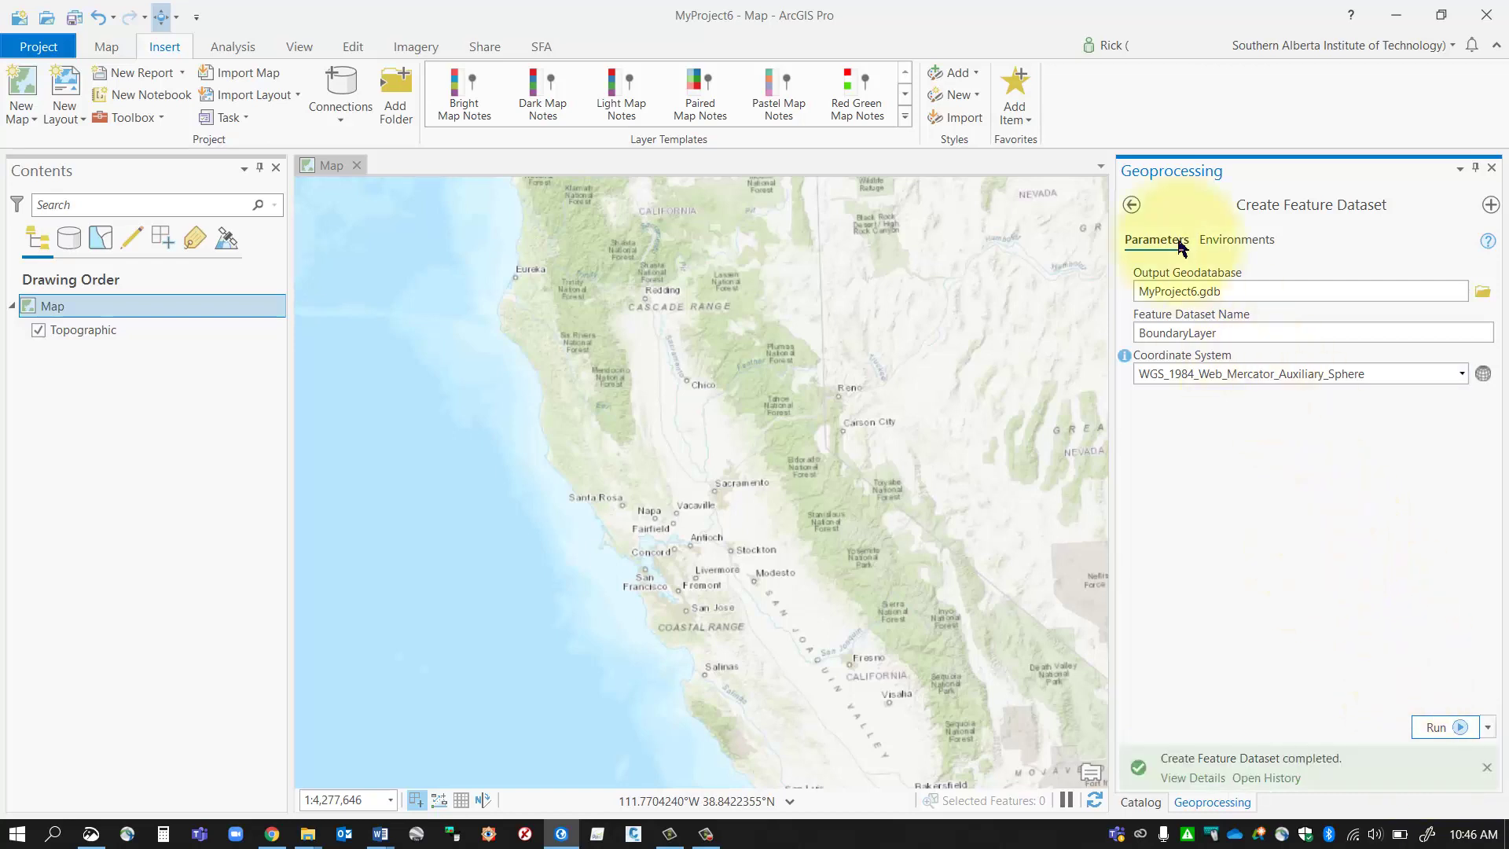
left_click(1141, 802)
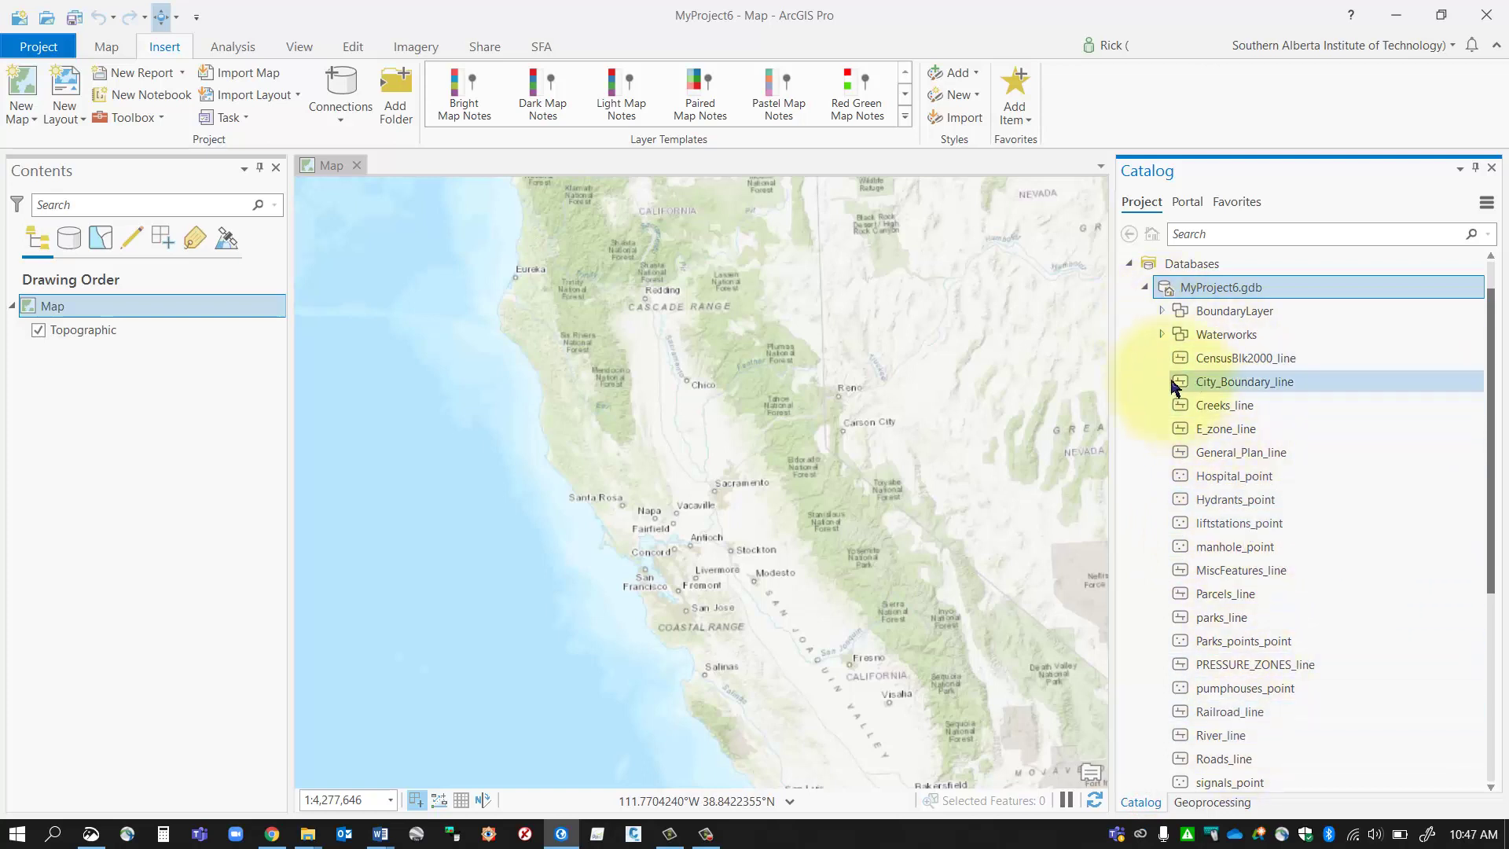
Step: Add the Waterworks feature dataset from the Catalog pane to the map to draw its four stormwater layers
left_click(1204, 337)
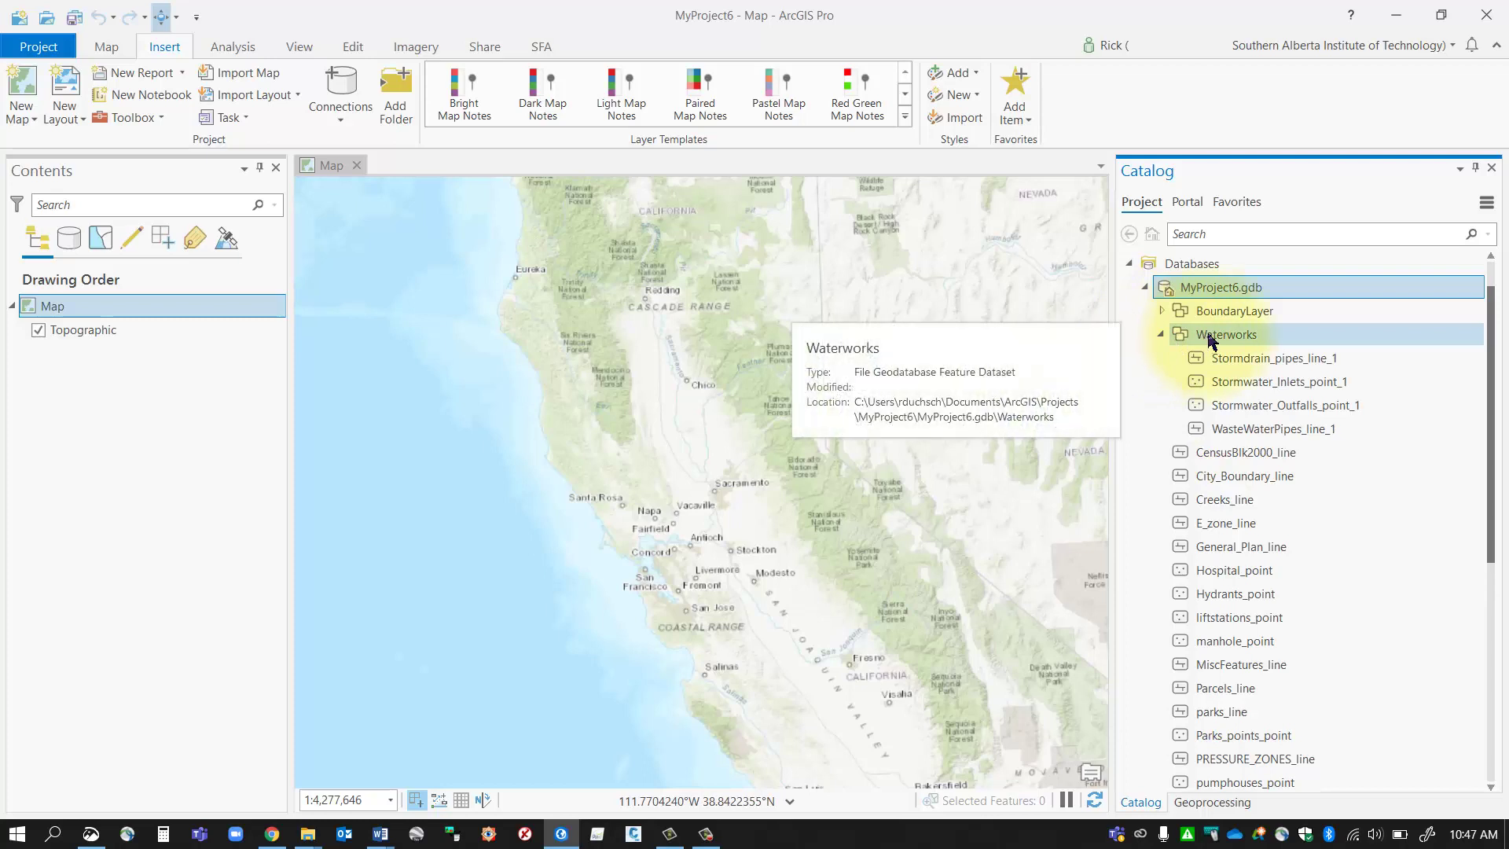
left_click(1209, 337)
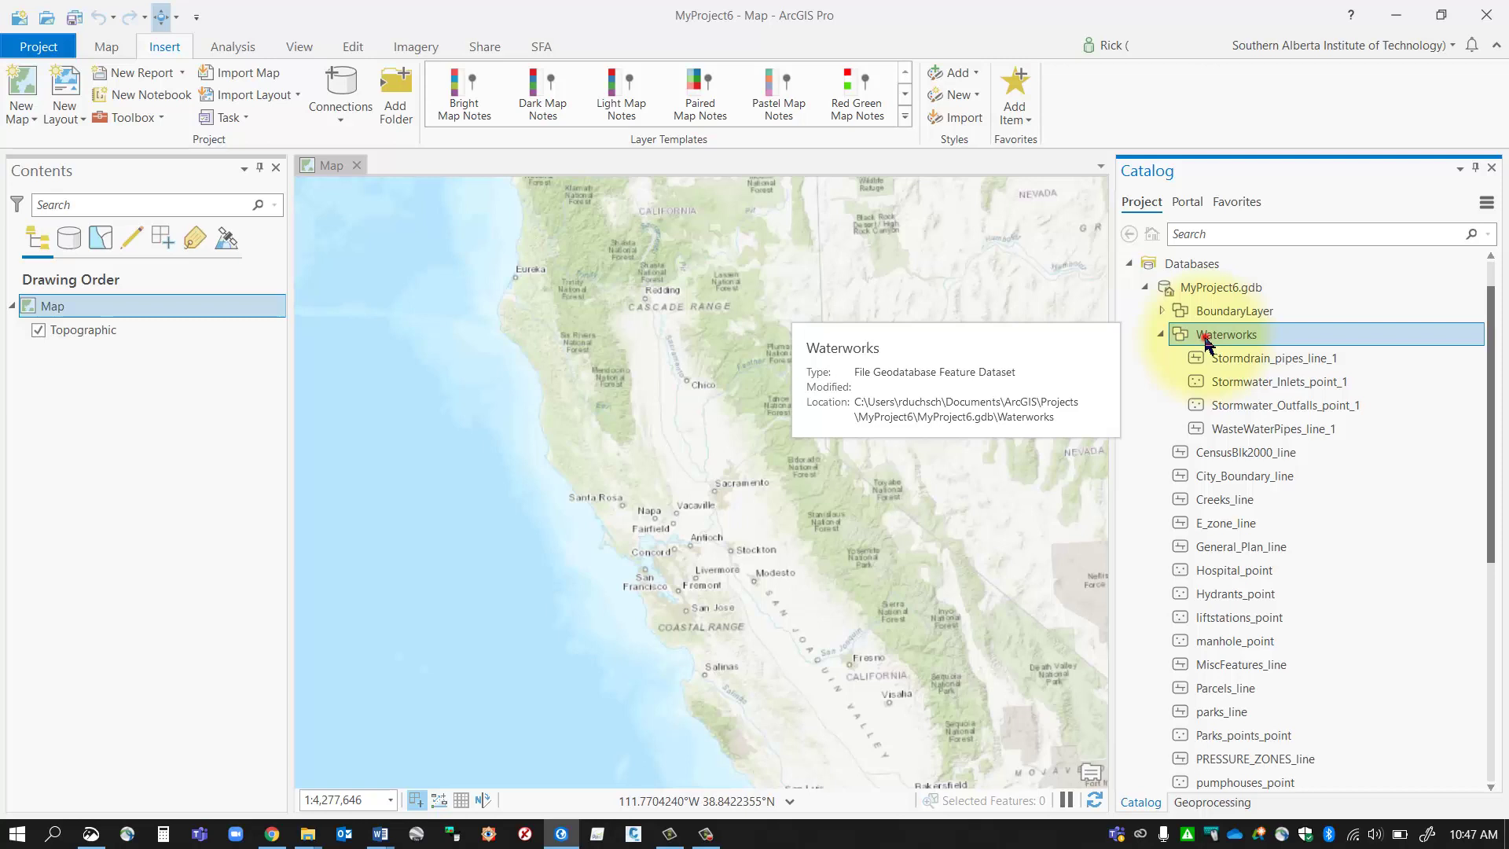
left_click_drag(1206, 340, 805, 351)
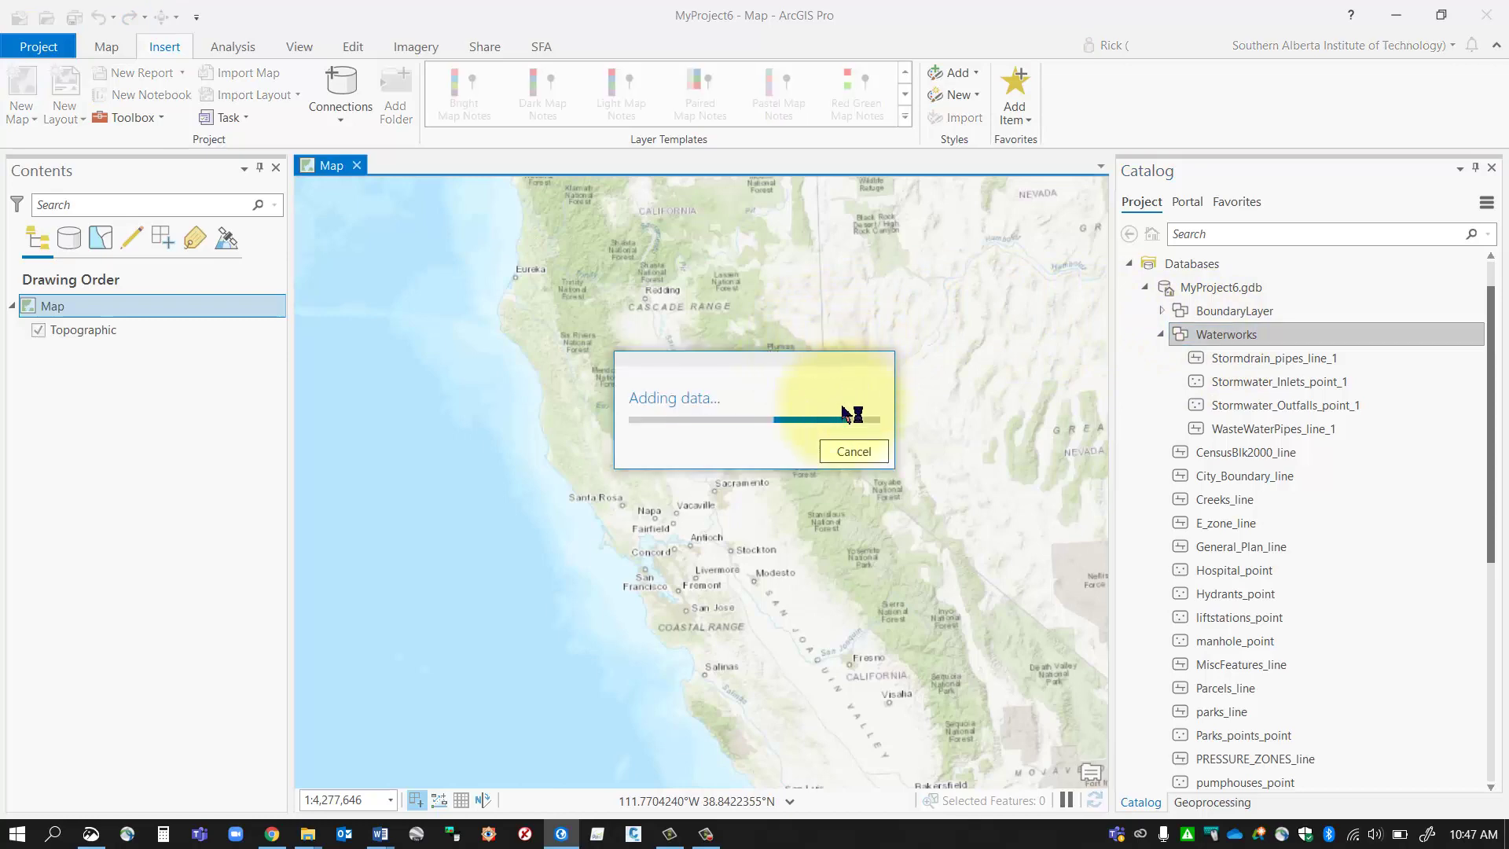